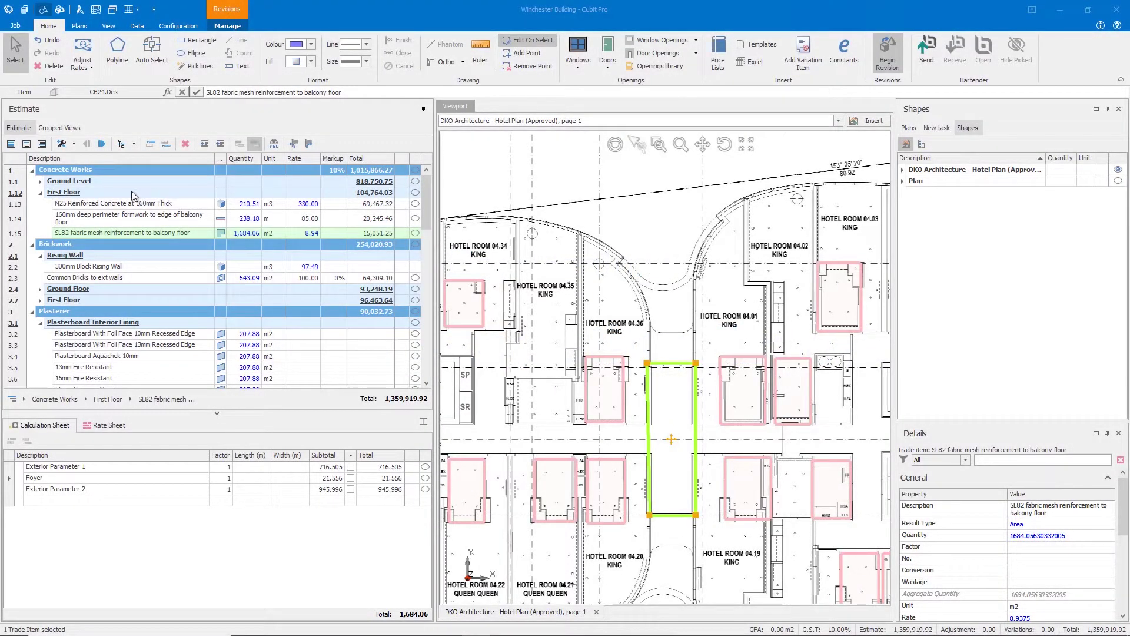
- Expand Ground Level's Concrete rows, then go to Brickwork > First Floor > Blockwork - 215mm and select Foyer
left_click(40, 182)
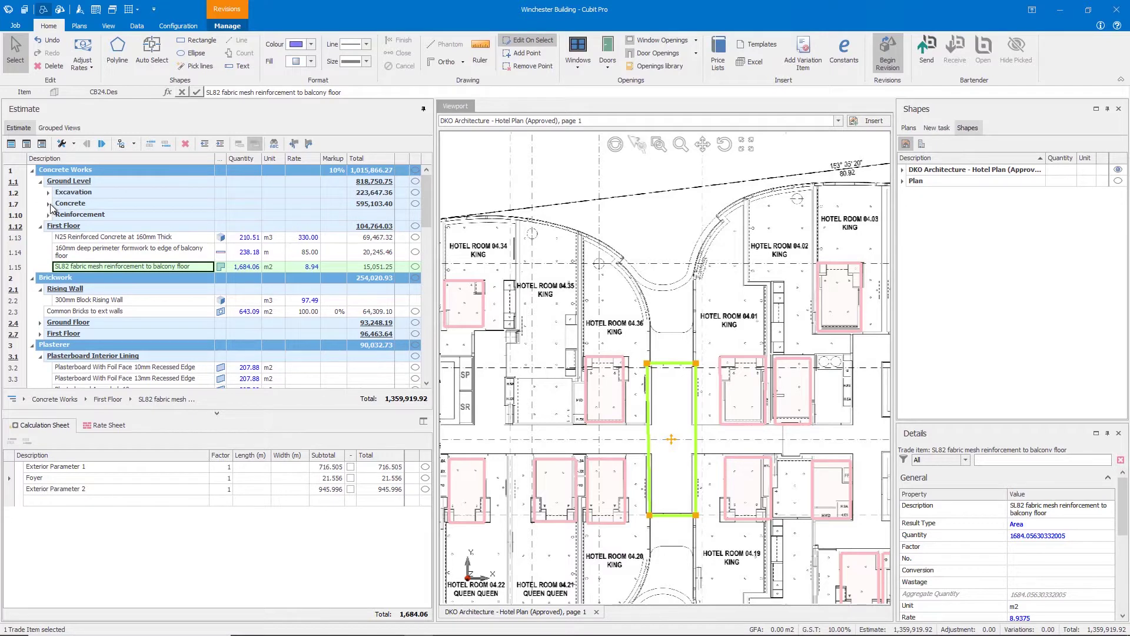
left_click(49, 204)
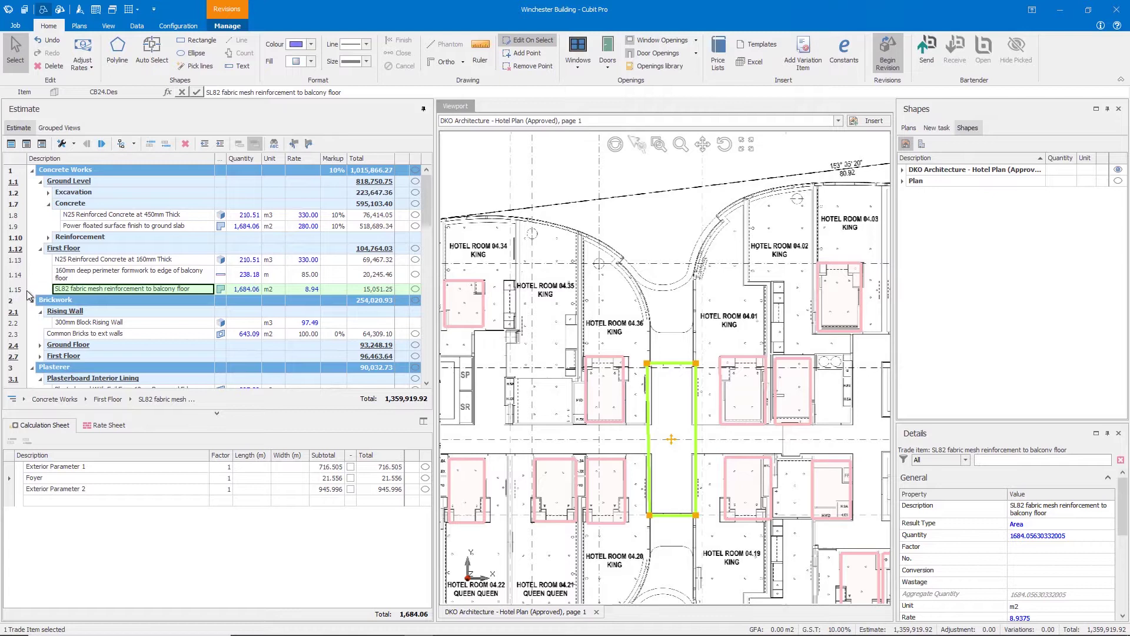
left_click(24, 400)
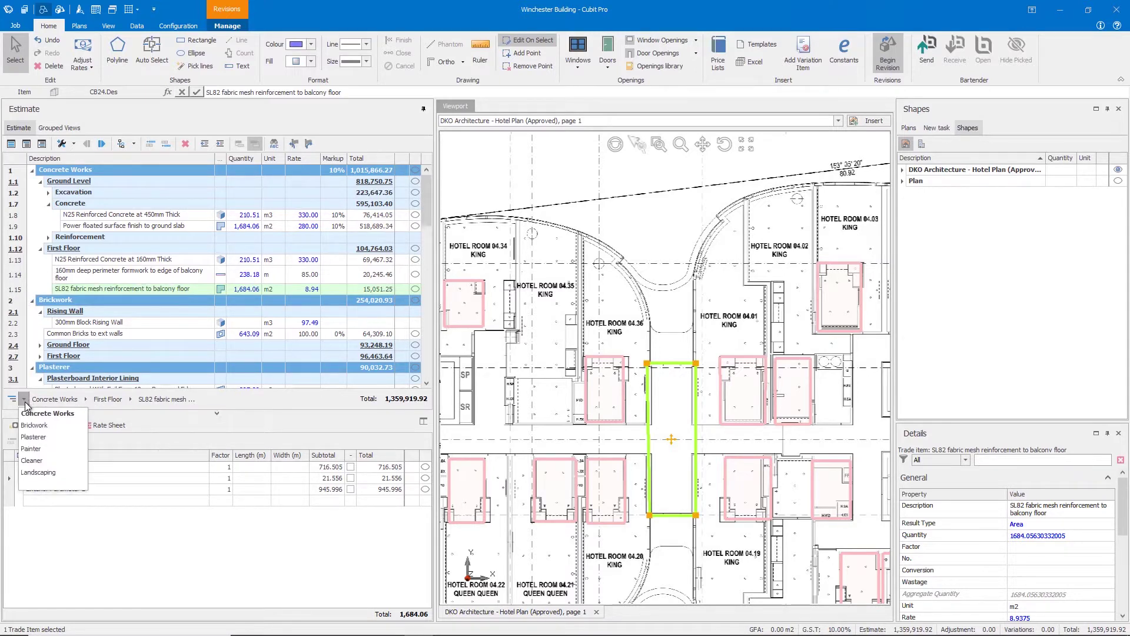
left_click(66, 425)
left_click(68, 400)
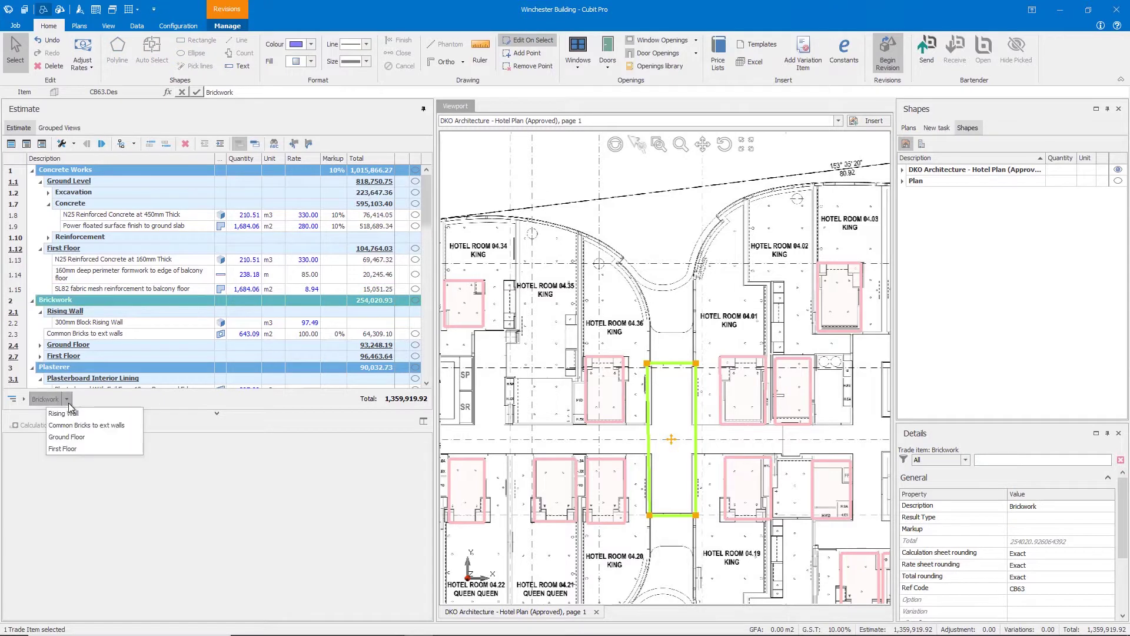
left_click(83, 448)
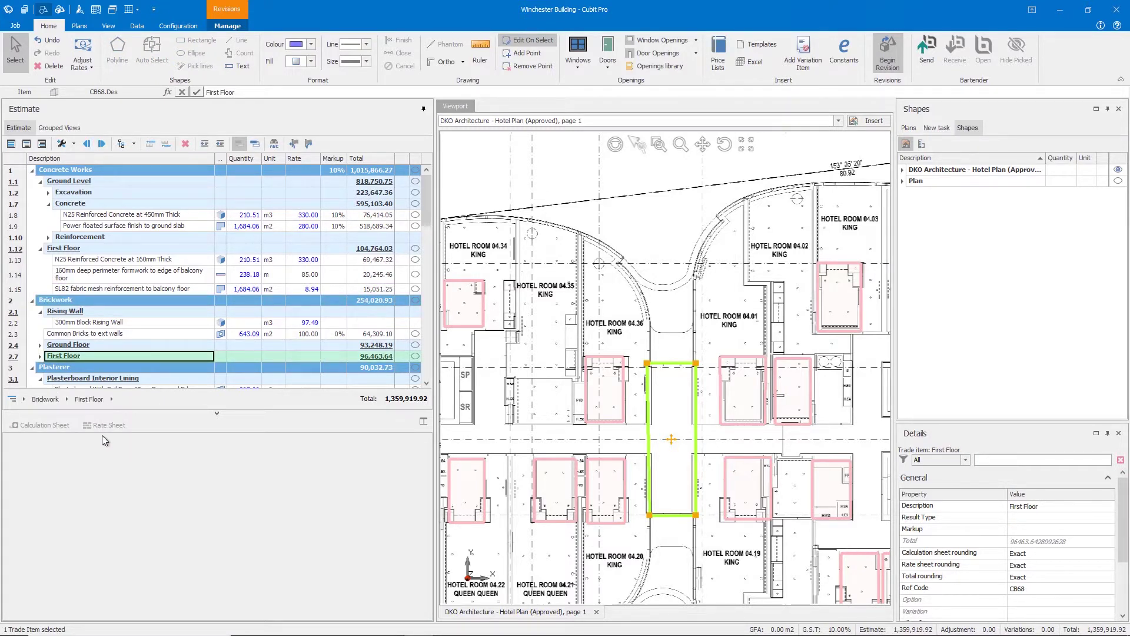
left_click(111, 399)
left_click(112, 414)
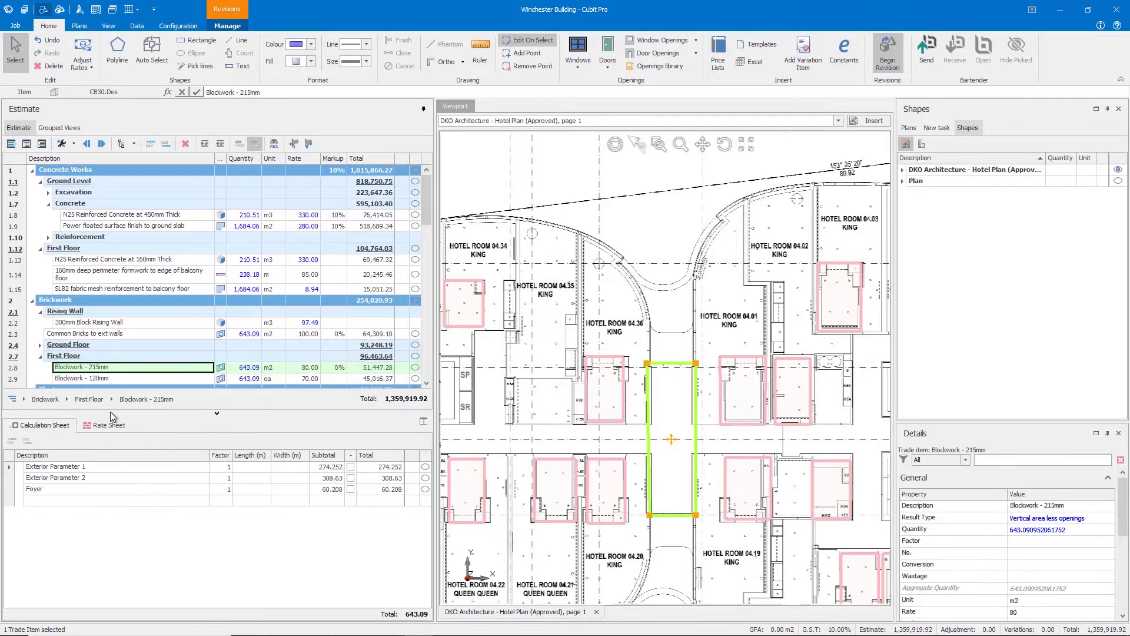
left_click(111, 486)
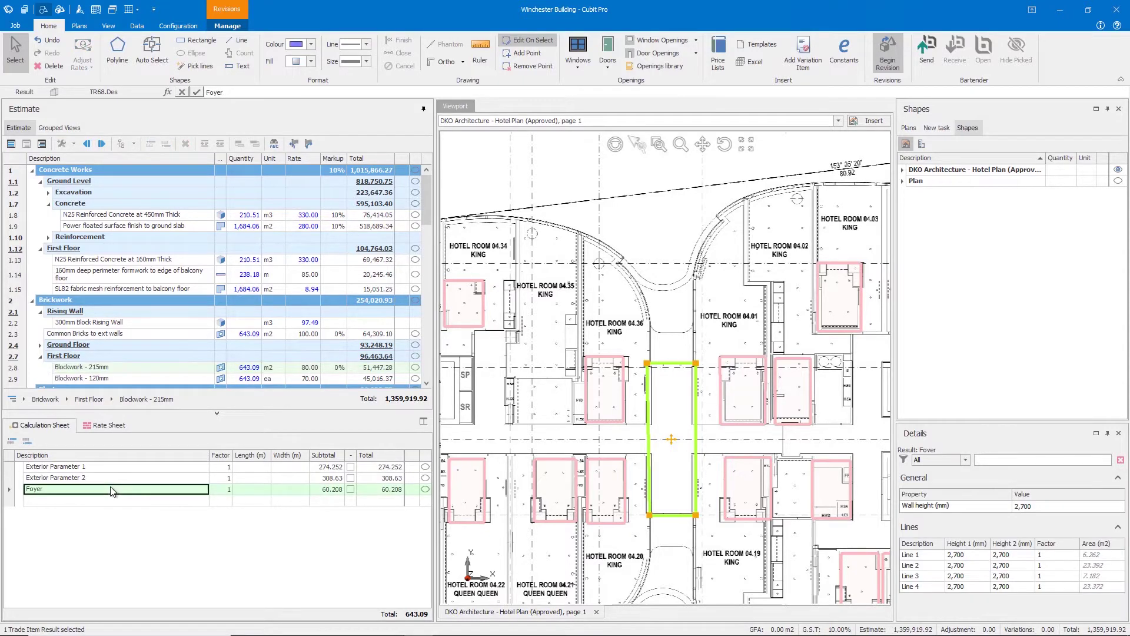
- List the Foyer result's shapes in the Shapes pane and highlight a Foyer shape on the plan
right_click(410, 492)
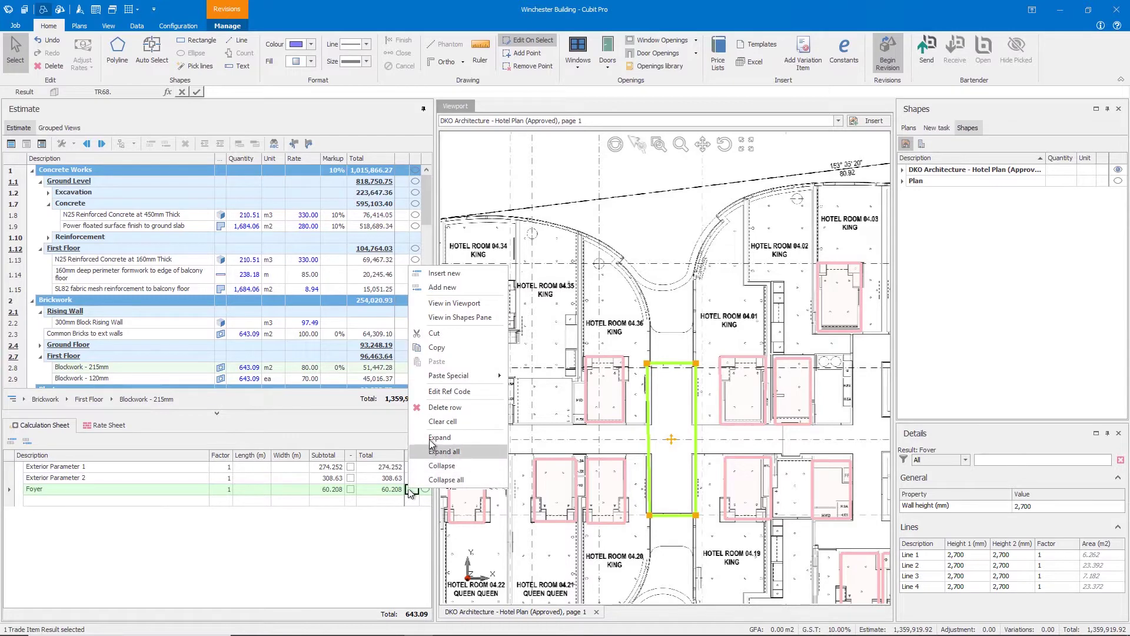
left_click(495, 316)
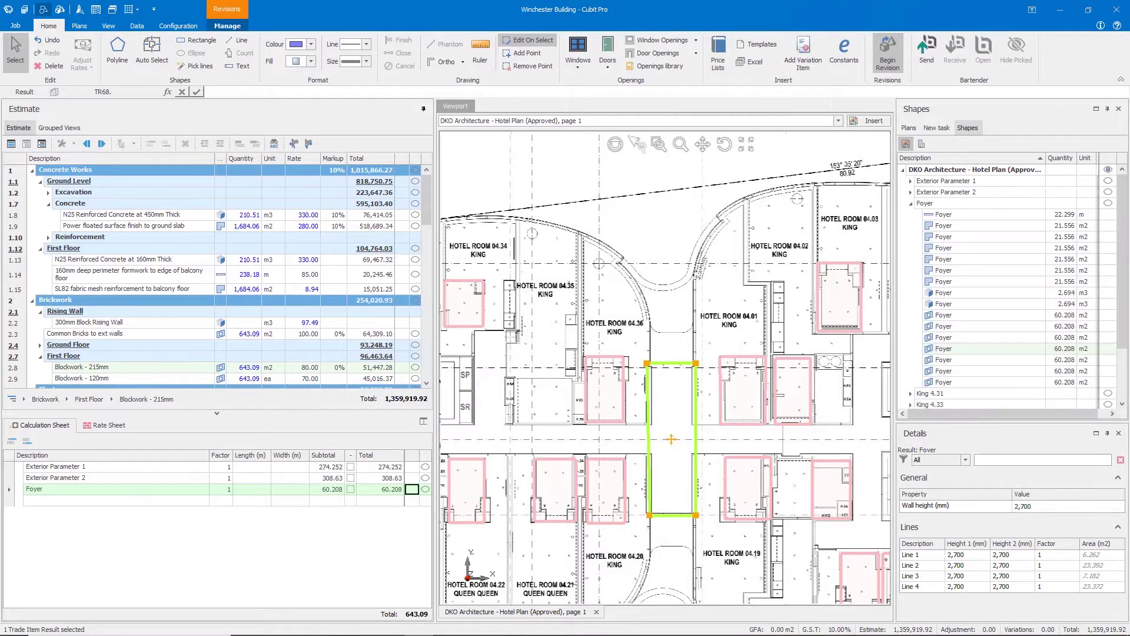
left_click(967, 350)
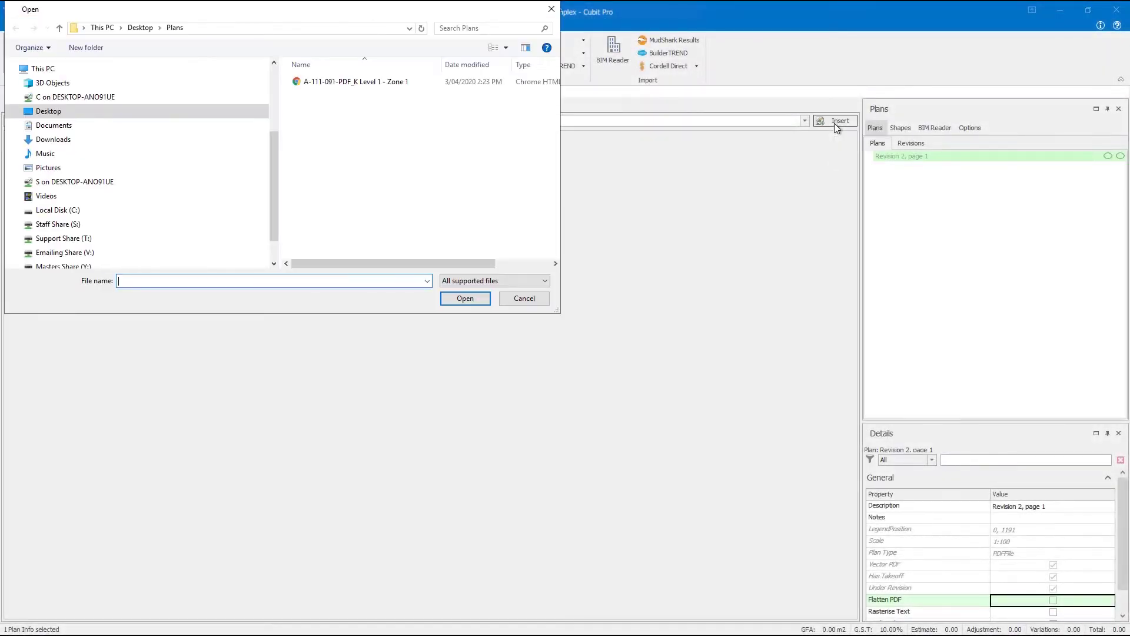
- Import the A-111-091-PDF_K Level 1 - Zone 1 PDF as a vector plan
left_click(422, 84)
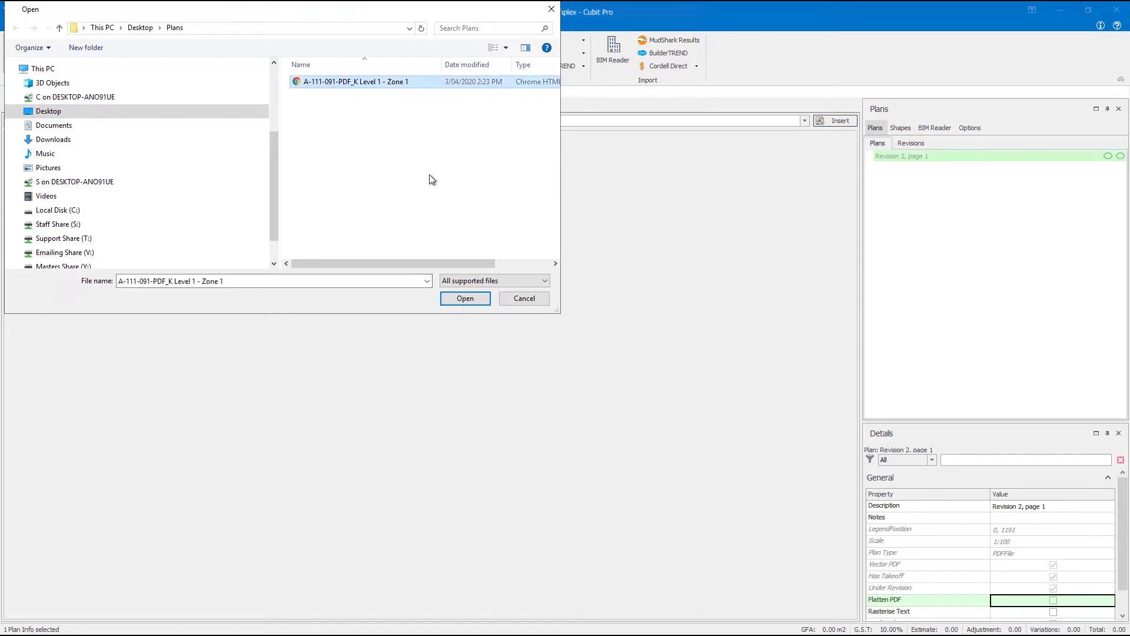
left_click(465, 298)
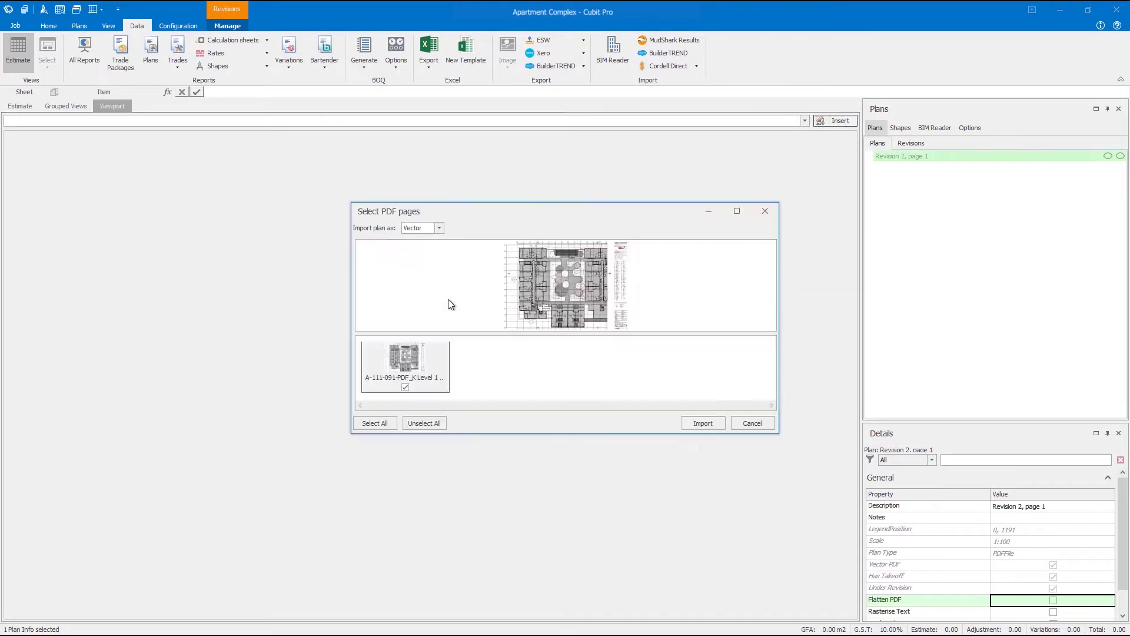
left_click(691, 423)
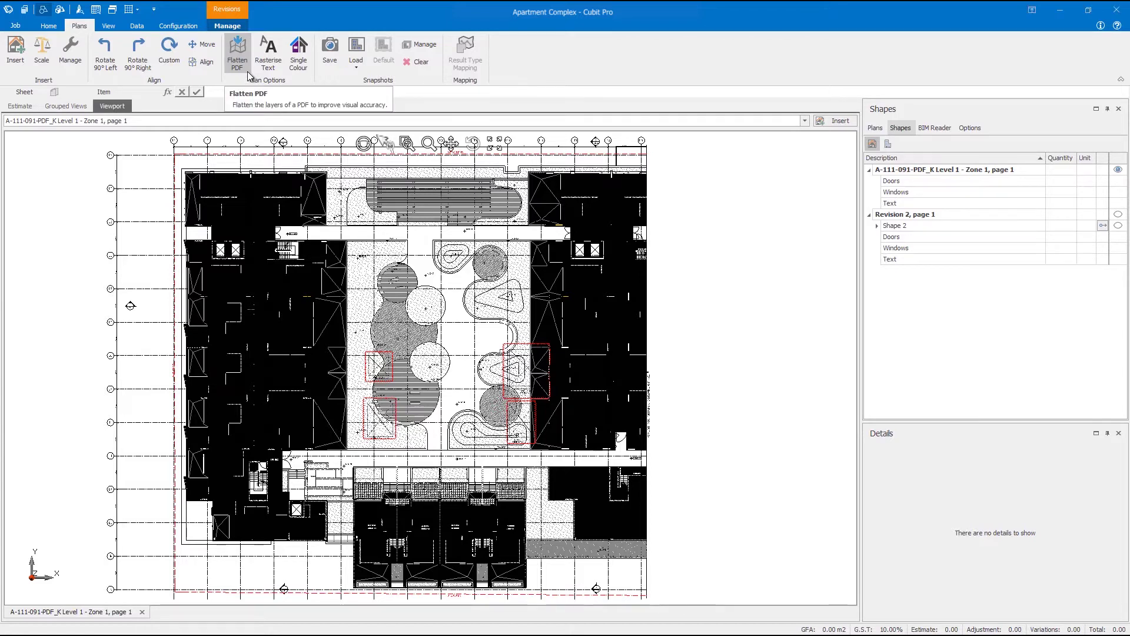
left_click(237, 54)
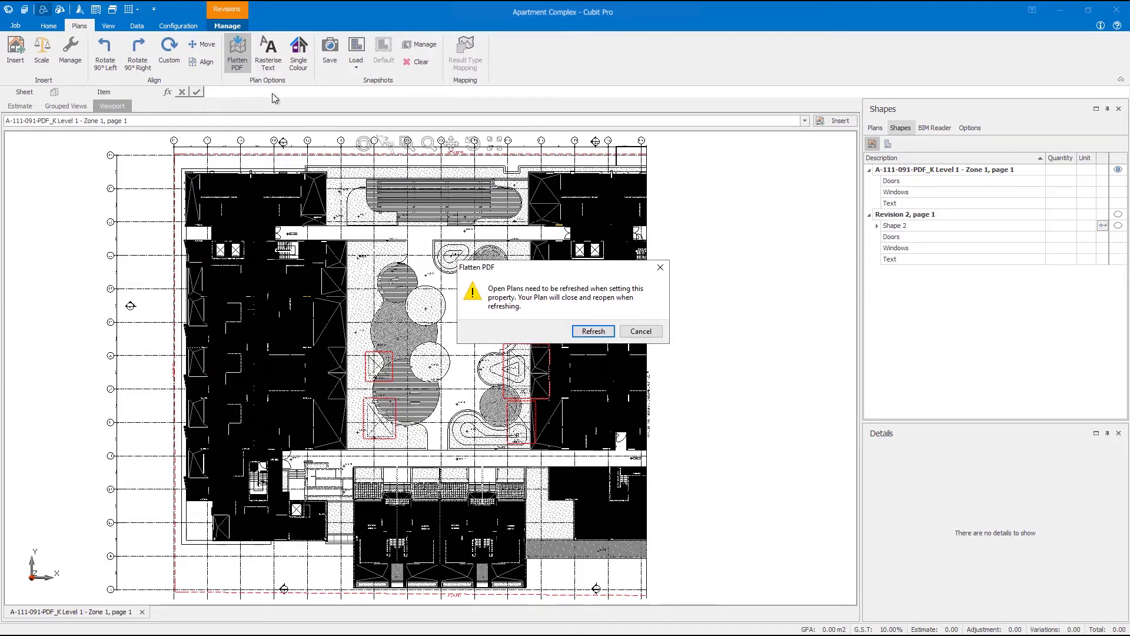
left_click(592, 331)
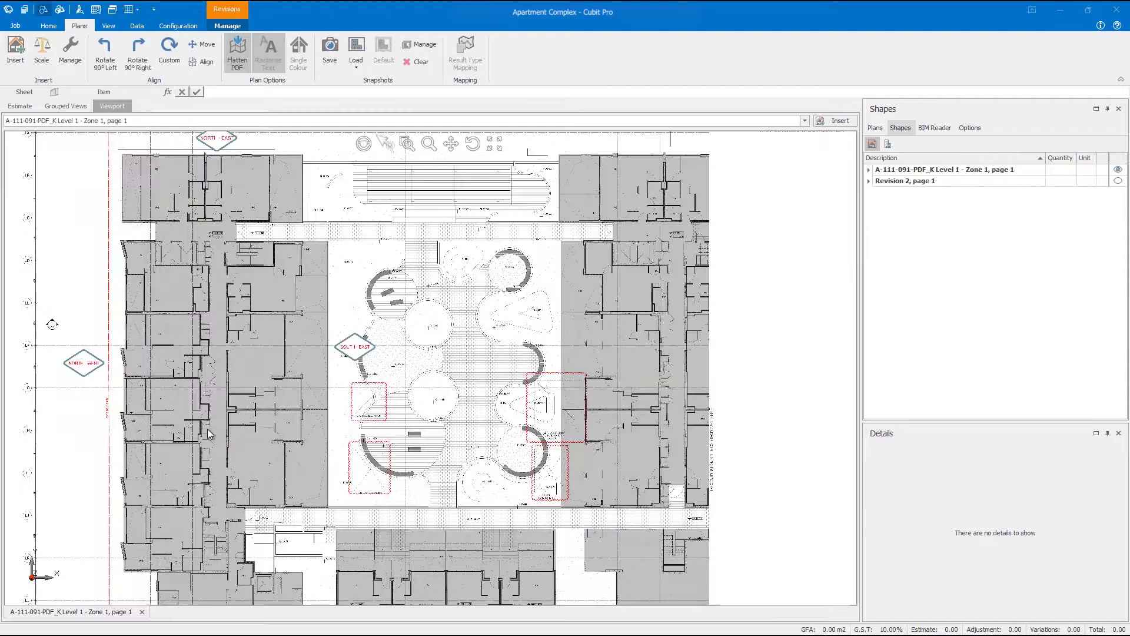
scroll(208, 433, "up", 3)
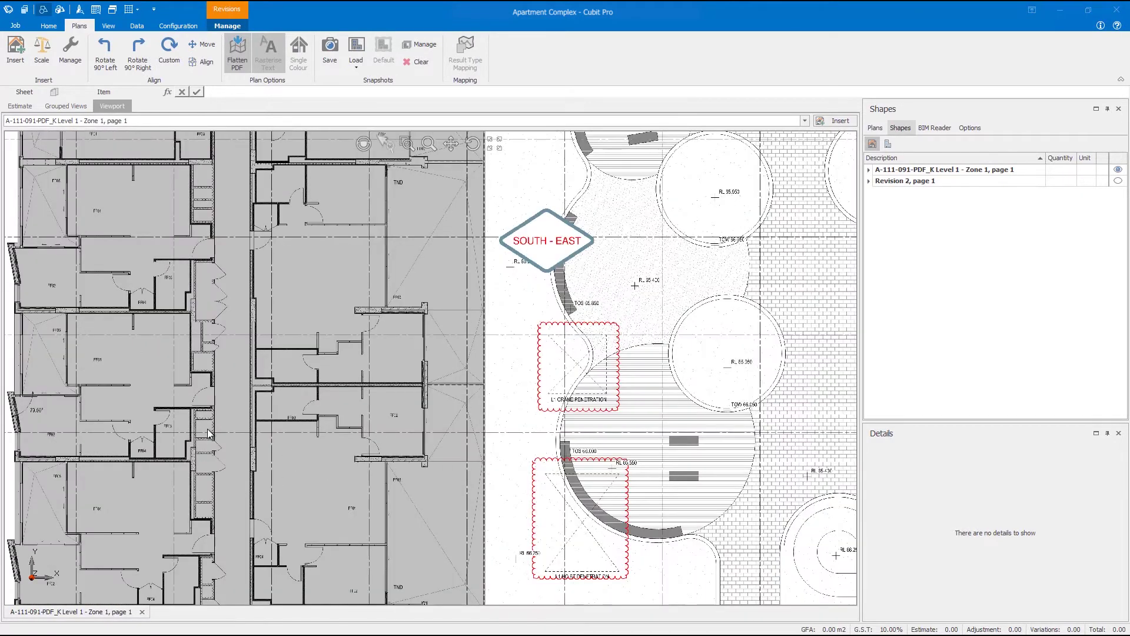
scroll(208, 434, "up", 2)
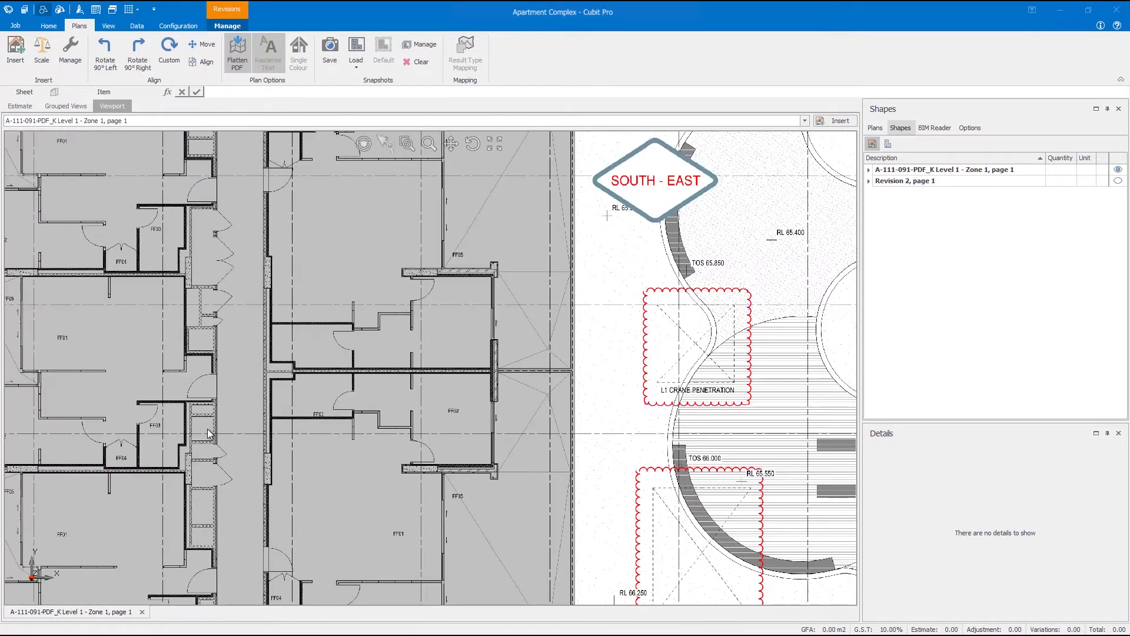
scroll(208, 433, "down", 3)
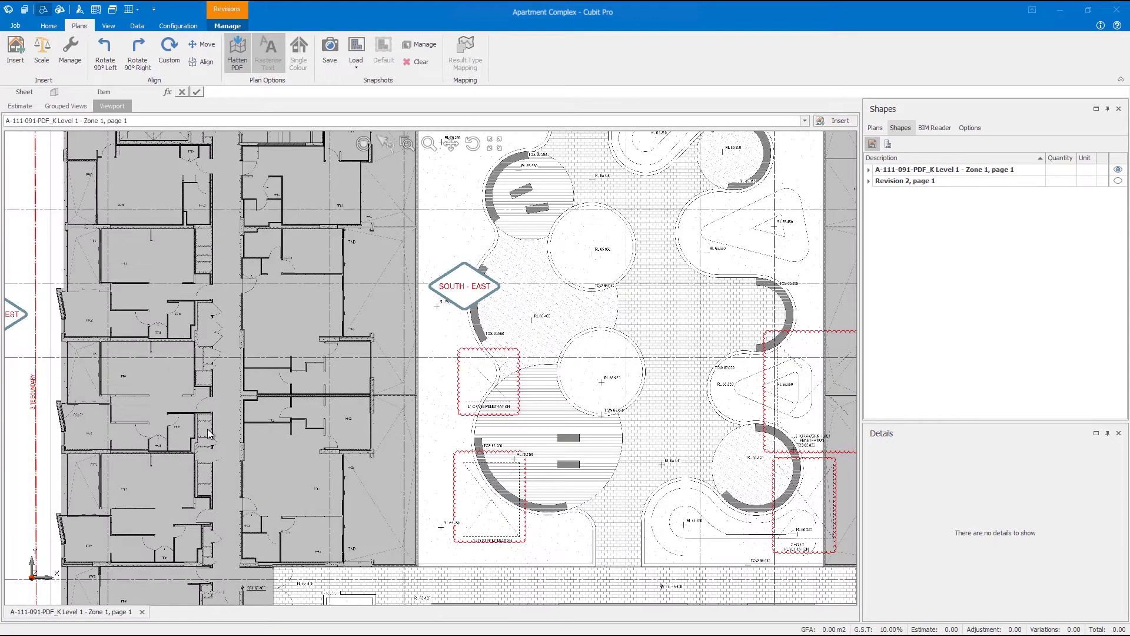
scroll(208, 434, "down", 3)
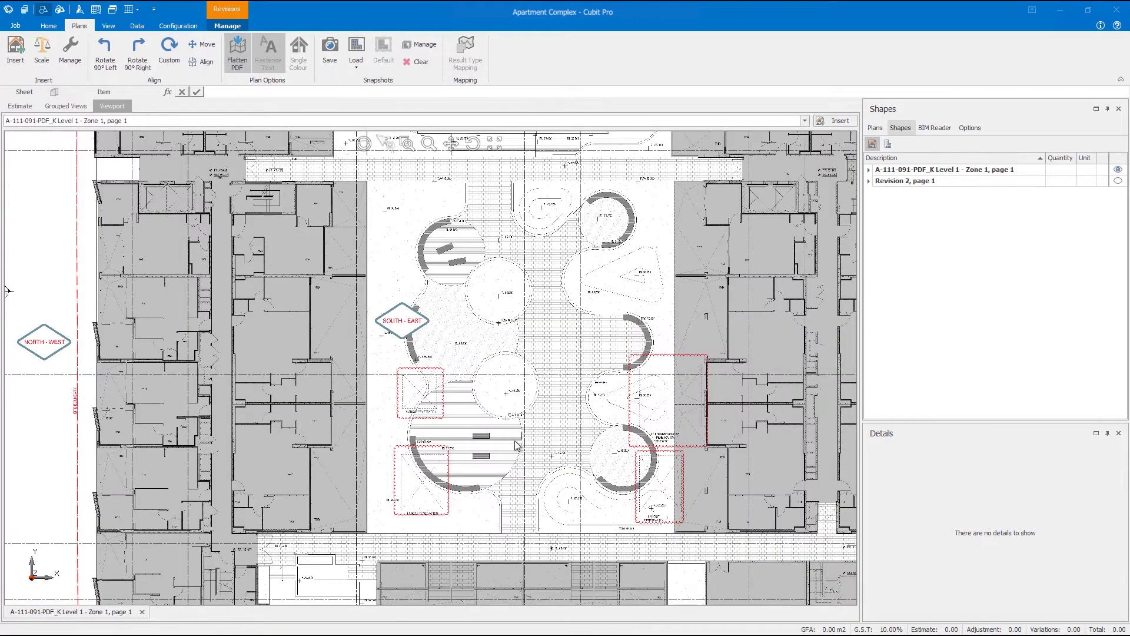
left_click(237, 54)
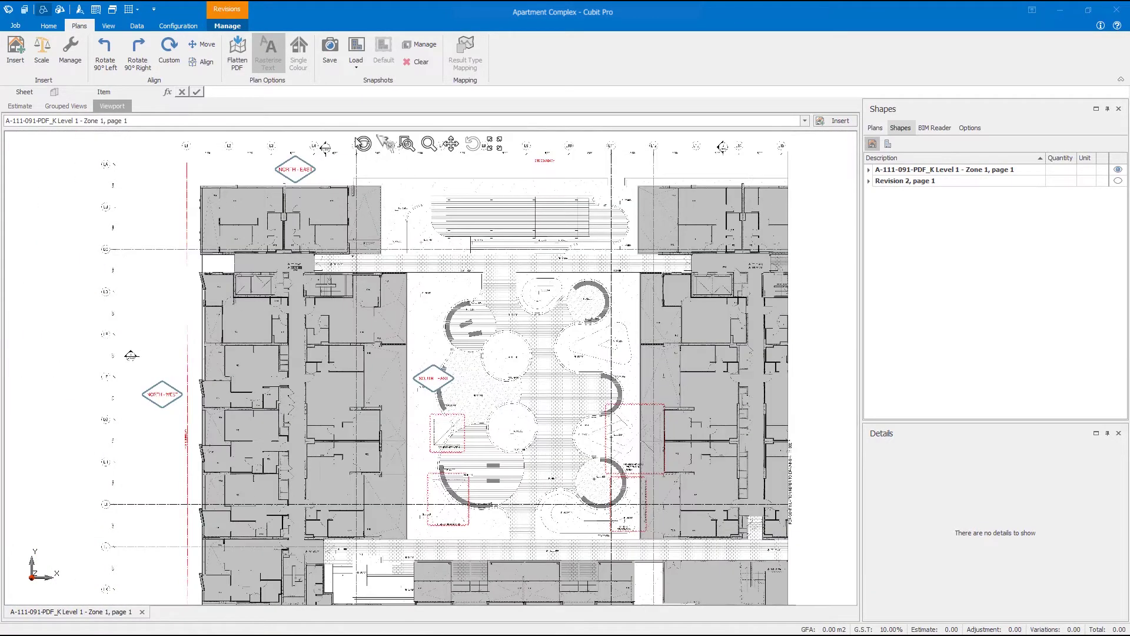
left_click(245, 70)
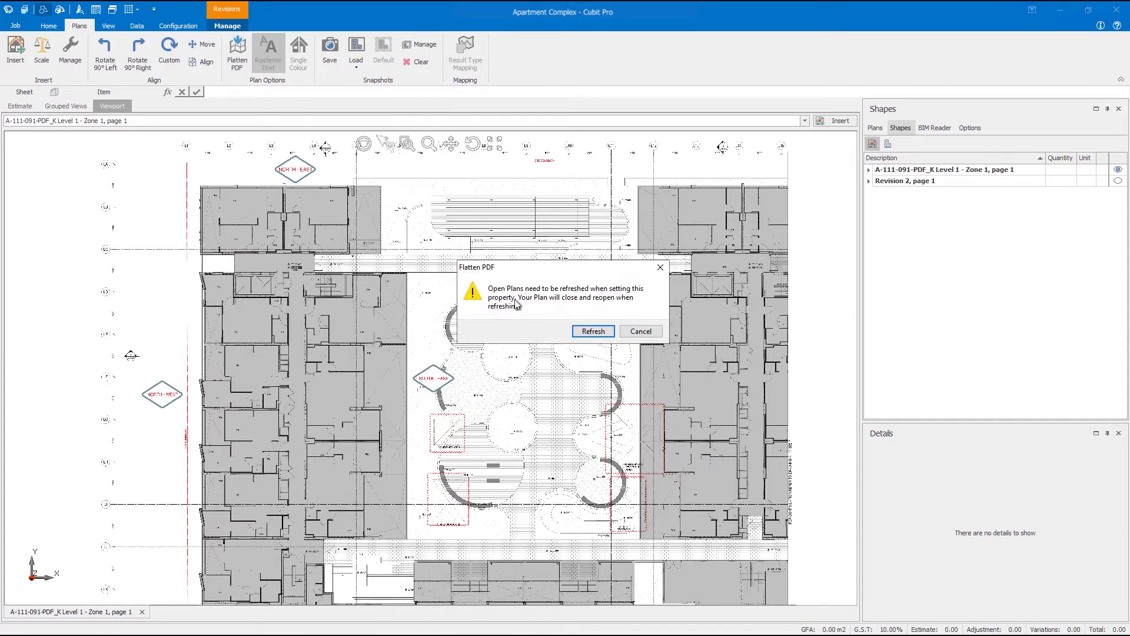
left_click(593, 331)
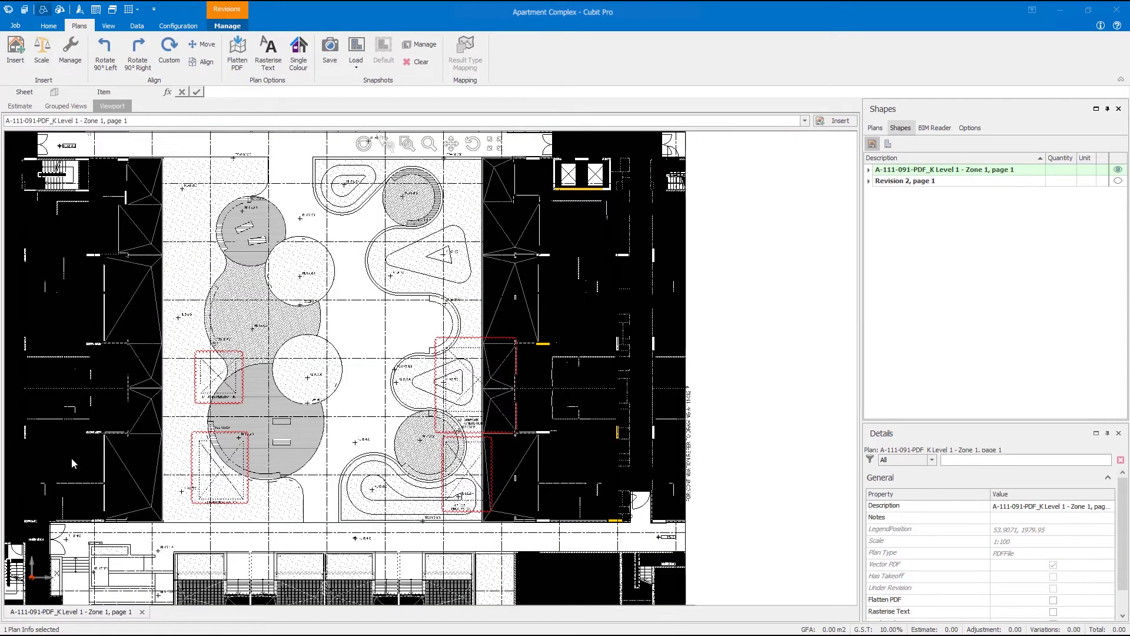
scroll(71, 457, "up", 2)
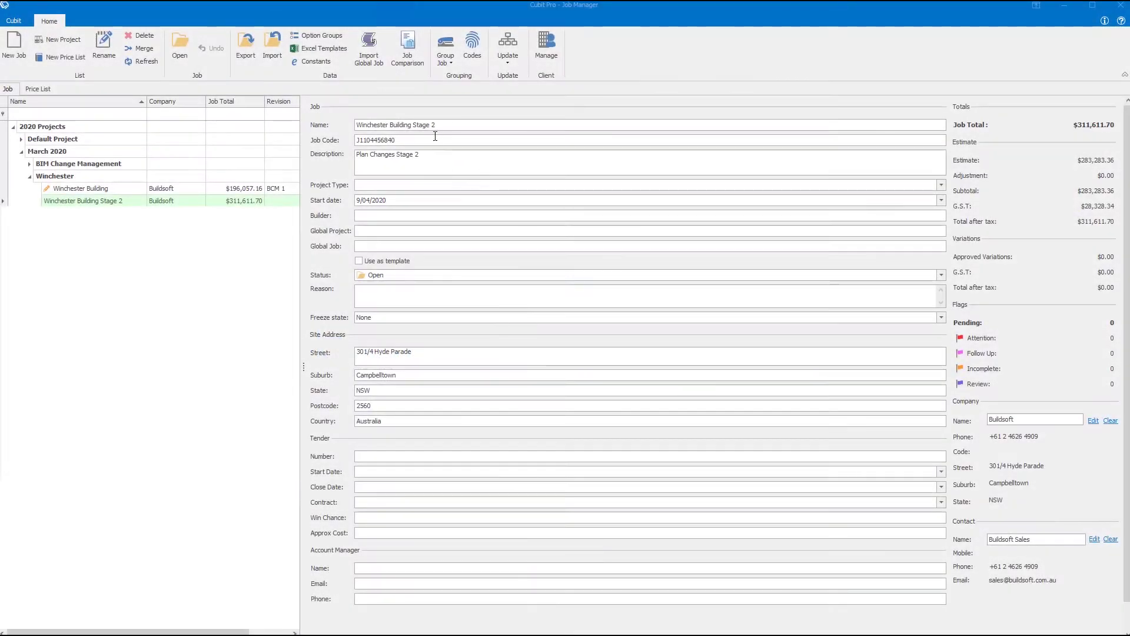
- Preview a Job Comparison of Winchester Building Stage 2 against Winchester Building
left_click(414, 70)
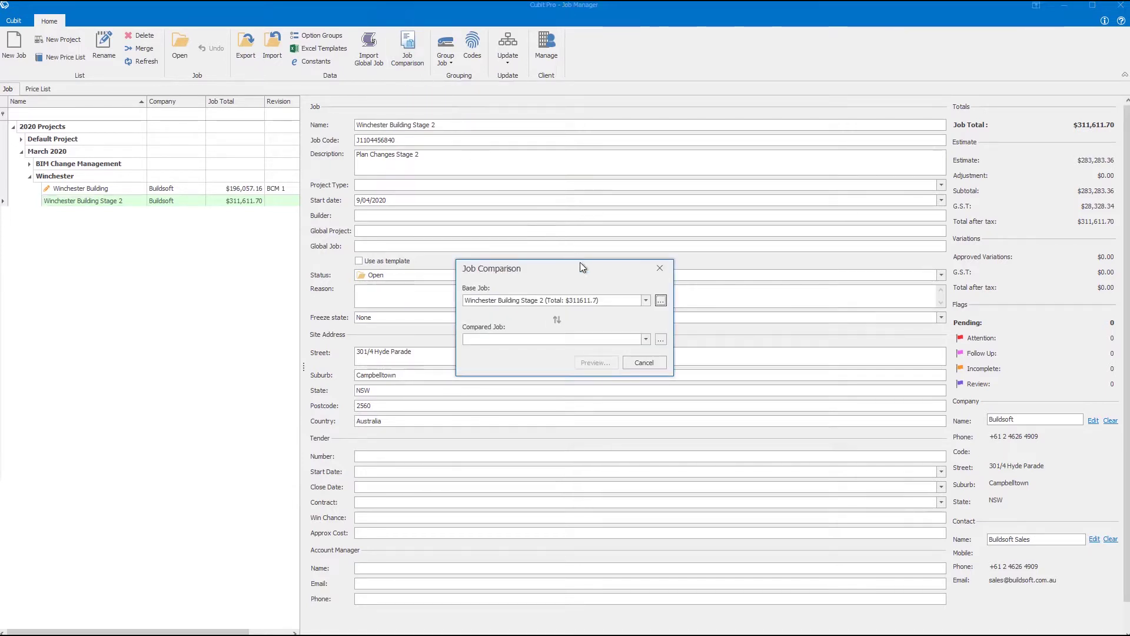
left_click(645, 339)
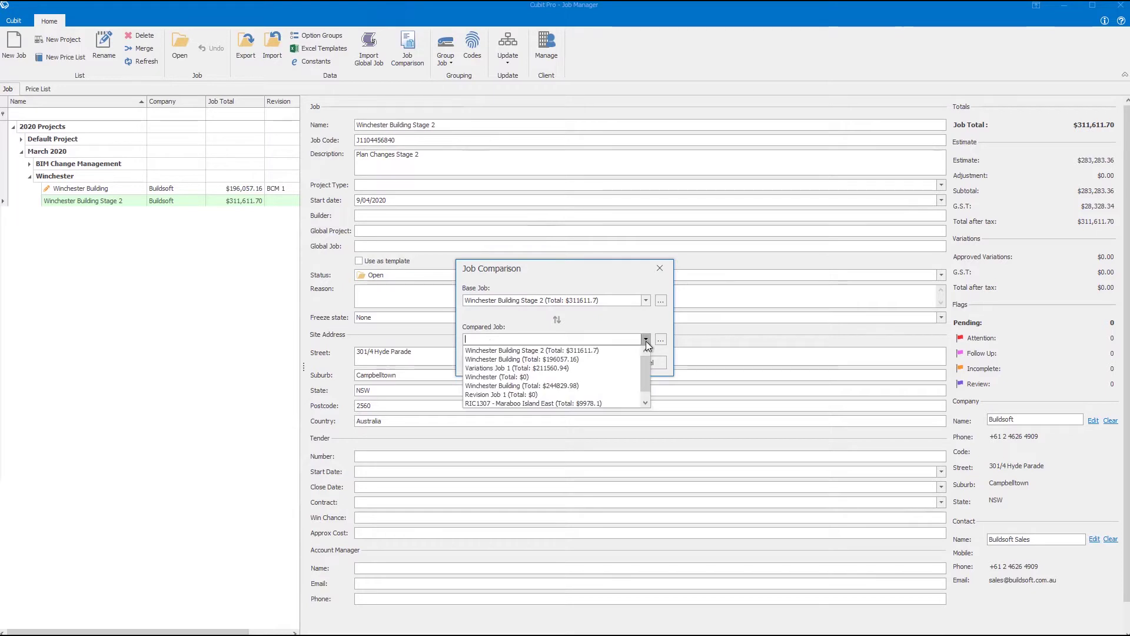
left_click(620, 359)
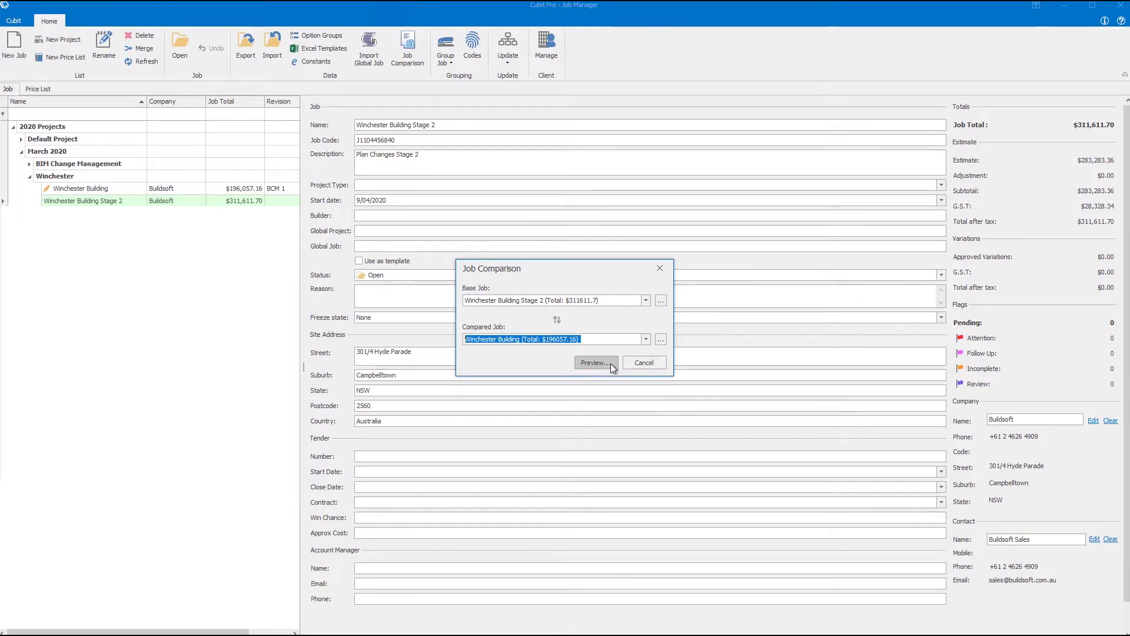
left_click(609, 362)
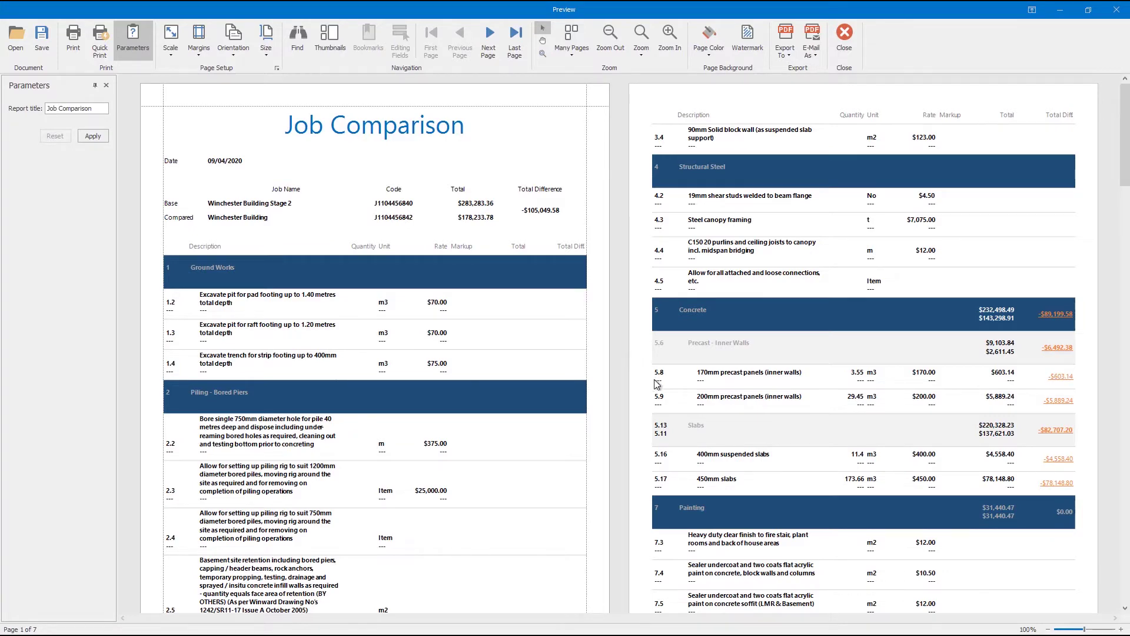
- Scroll down through the job comparison report
scroll(657, 388, "down", 2)
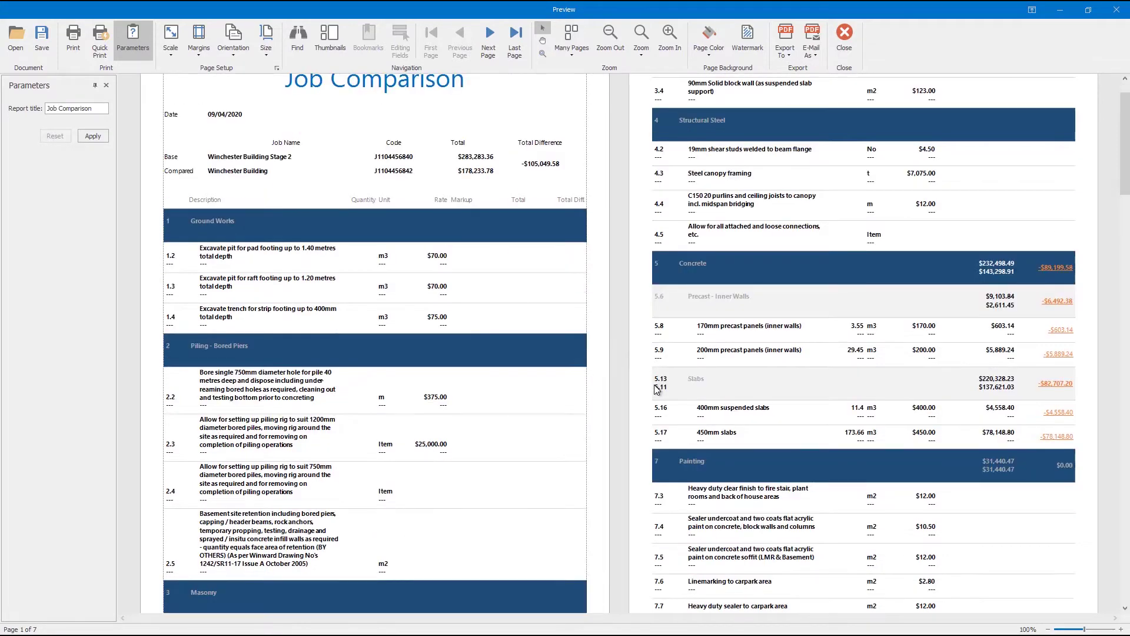
scroll(657, 389, "down", 2)
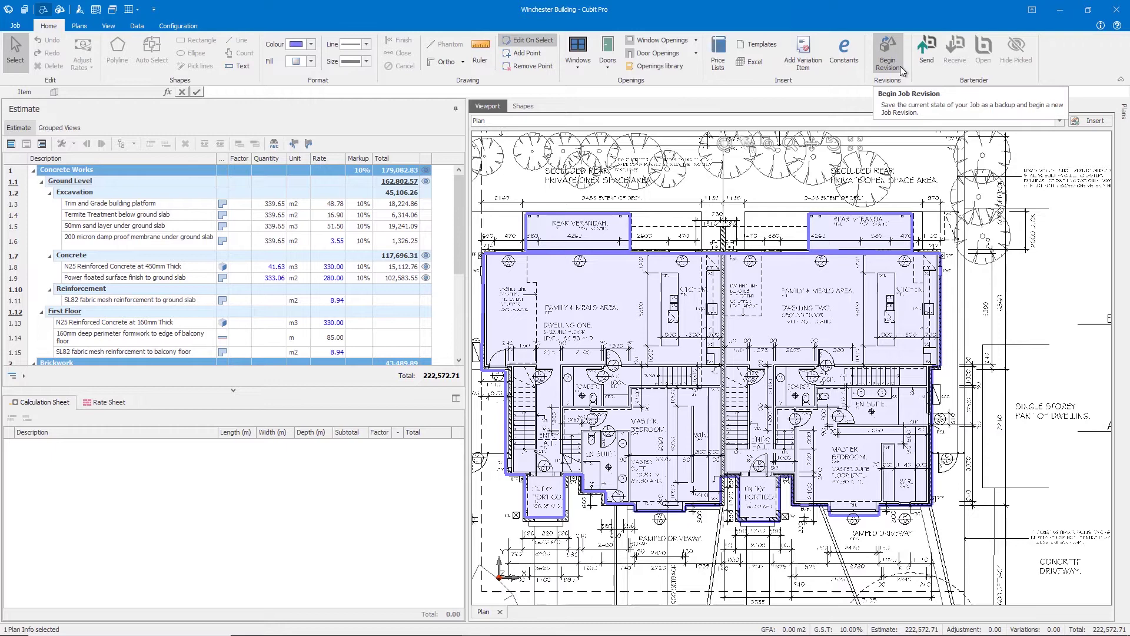
- Begin a job revision, keeping the default name Rev 1
left_click(899, 66)
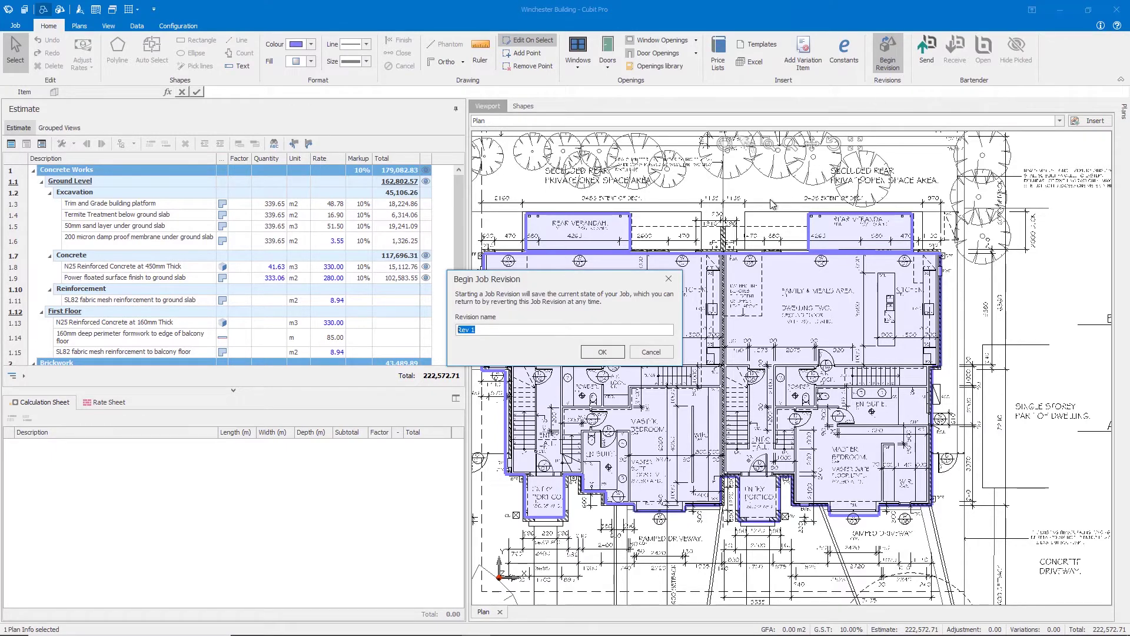
left_click(622, 353)
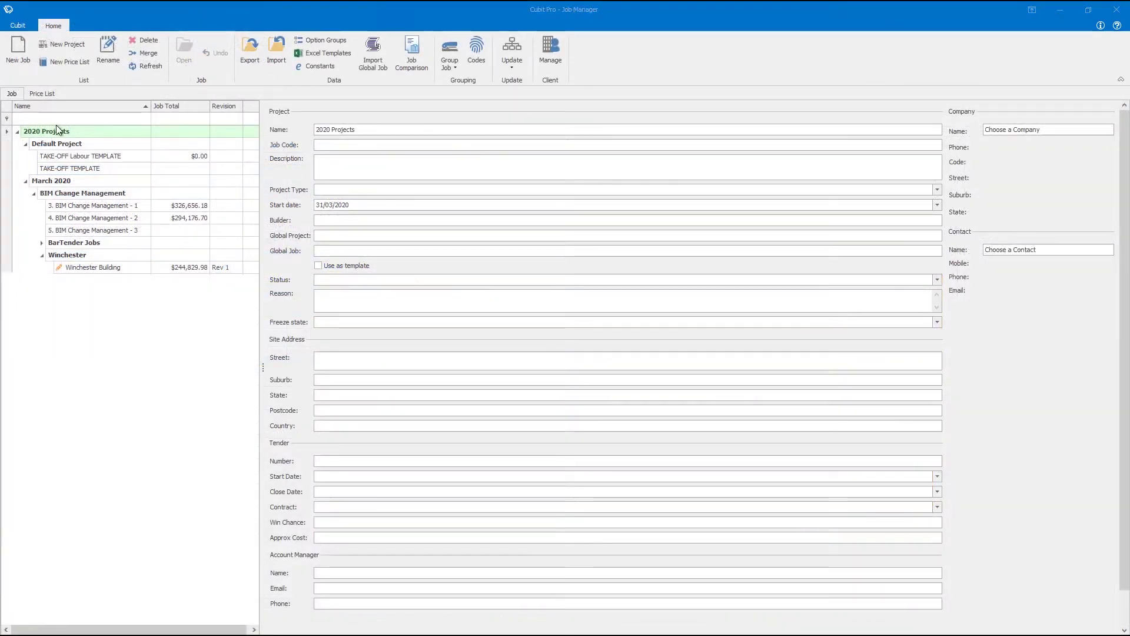
- Open Winchester Building and bring in the Revision 1 Plan as a plan change
double_click(61, 268)
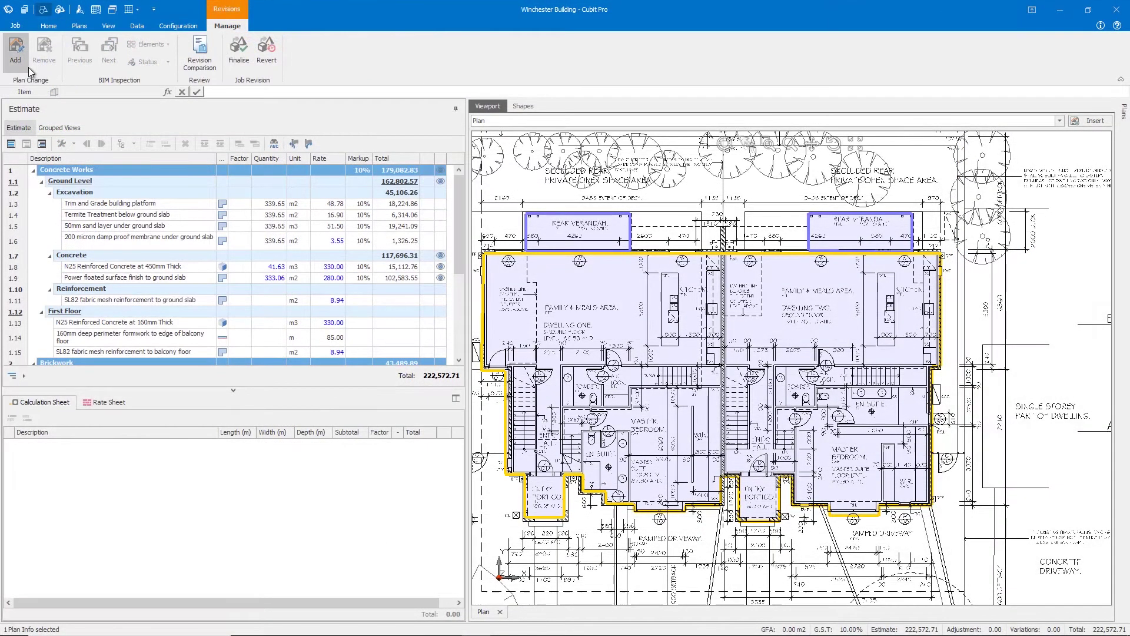
left_click(23, 66)
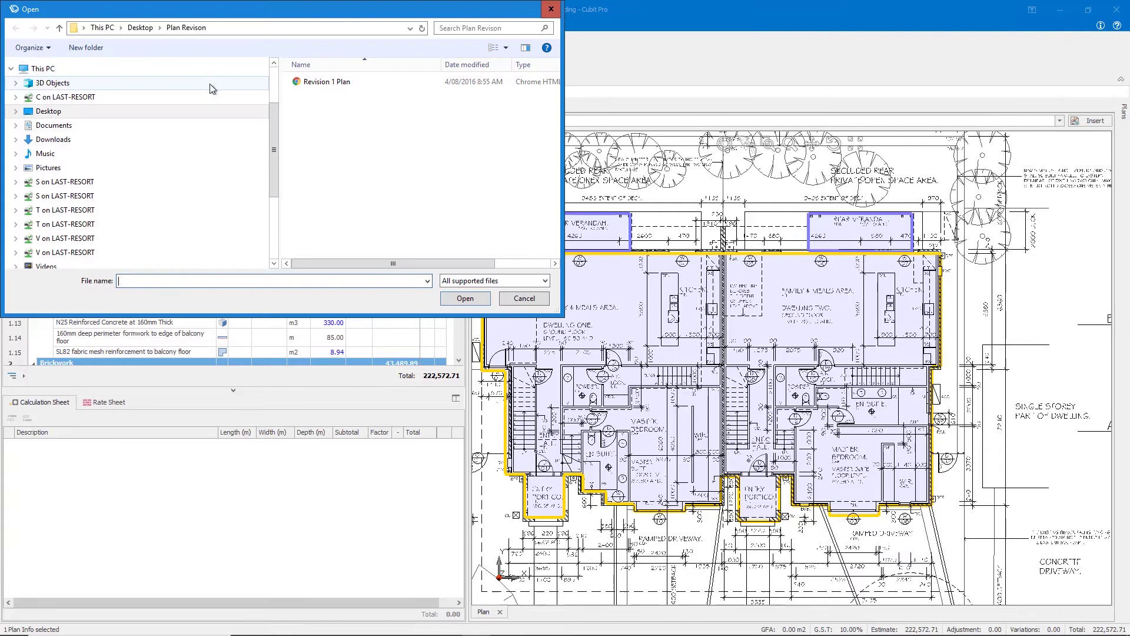
left_click(377, 81)
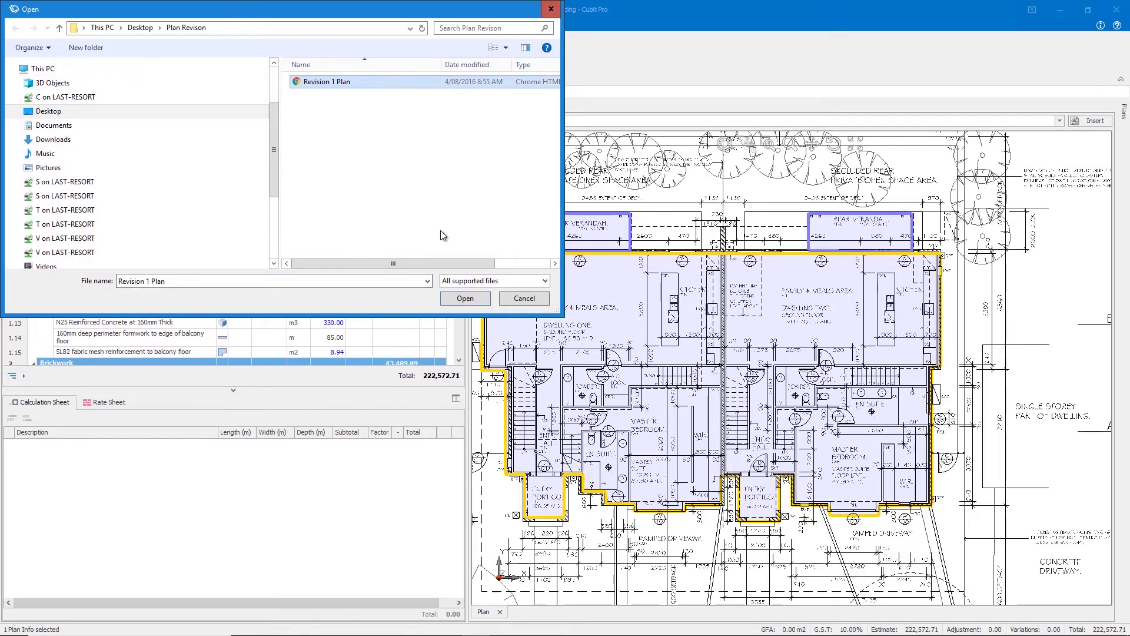
left_click(446, 299)
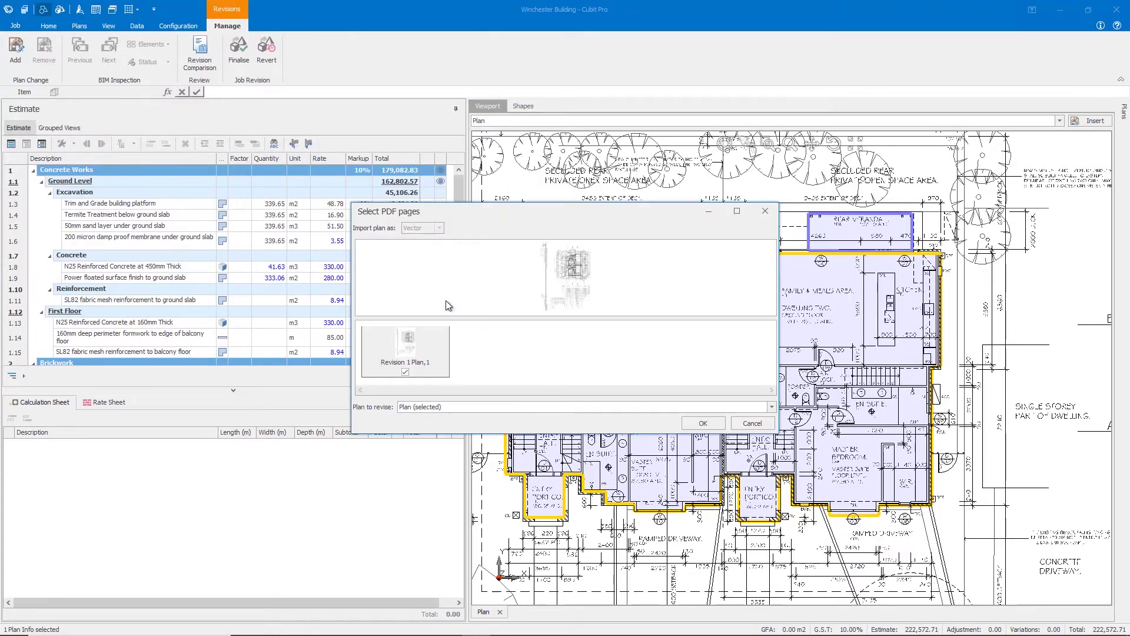
left_click(688, 420)
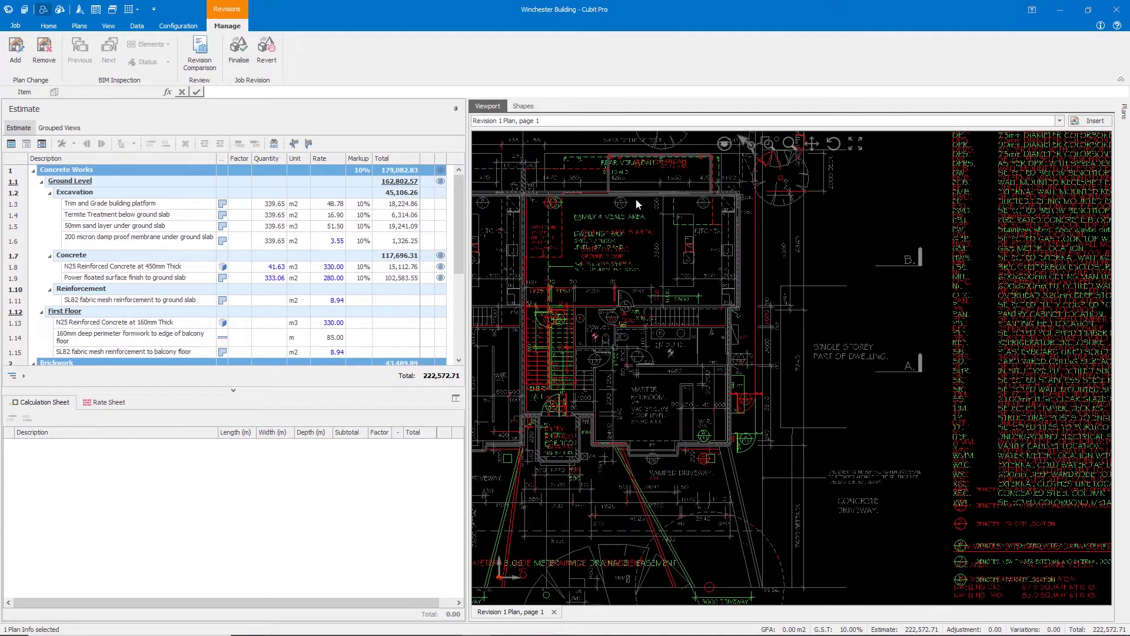
- Stretch the rear verandah shape's left edge to fit the revised plan
left_click(608, 174)
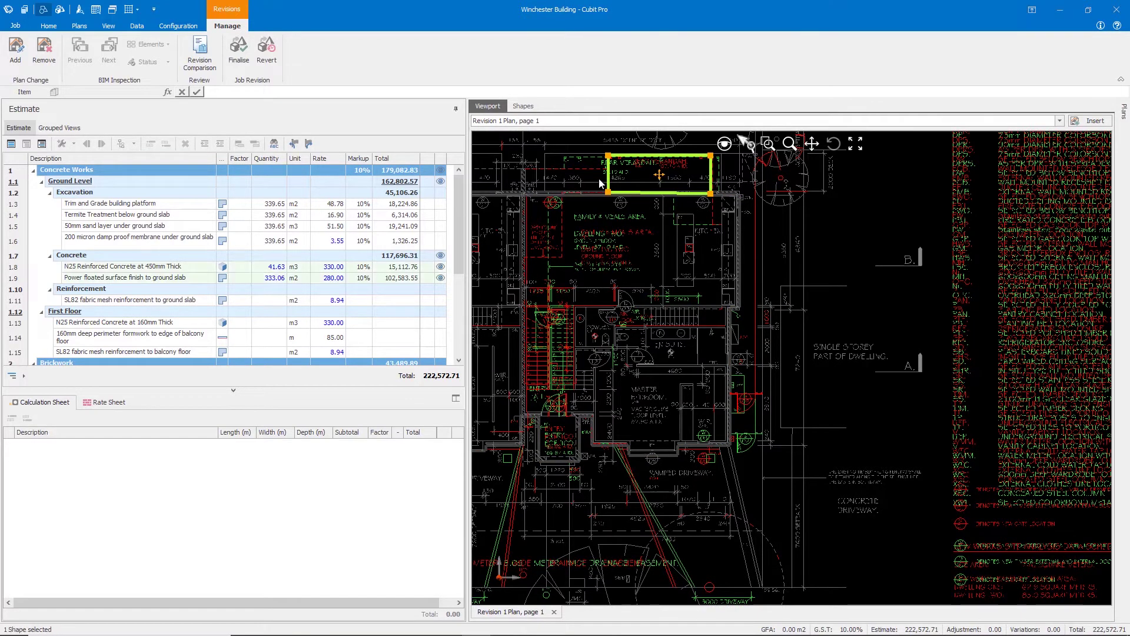
left_click_drag(607, 184, 563, 186)
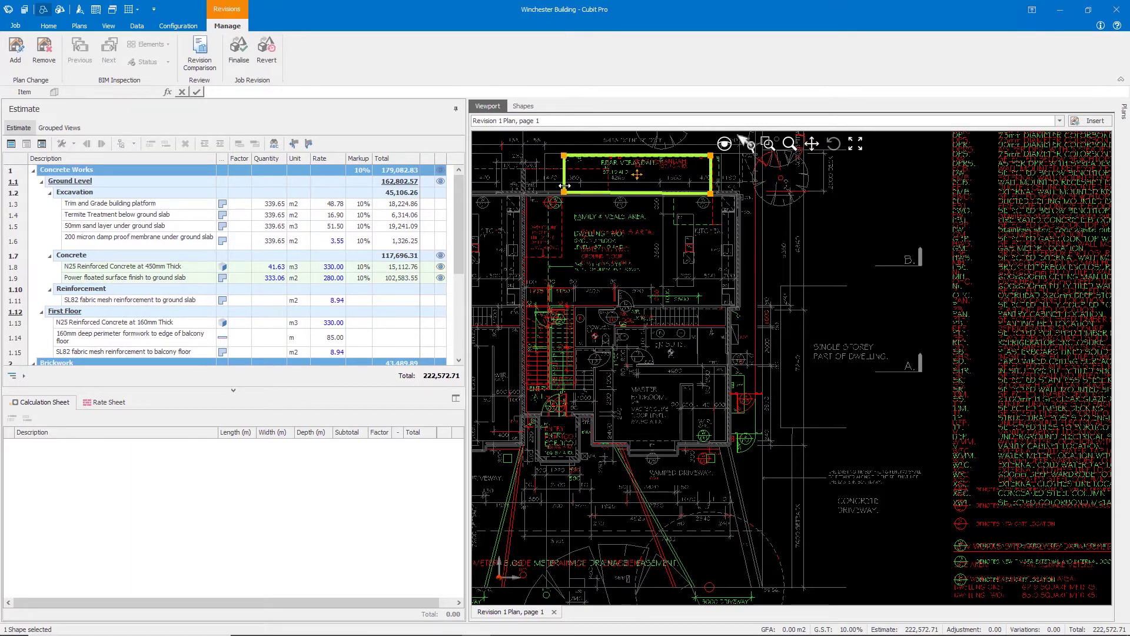
left_click(640, 228)
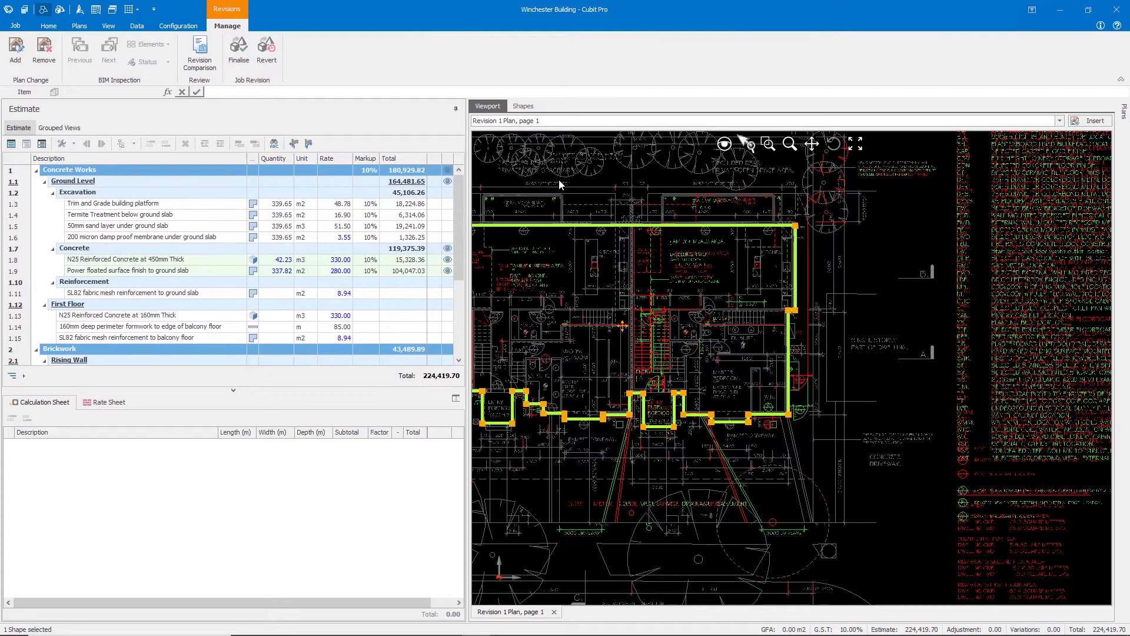
left_click(277, 66)
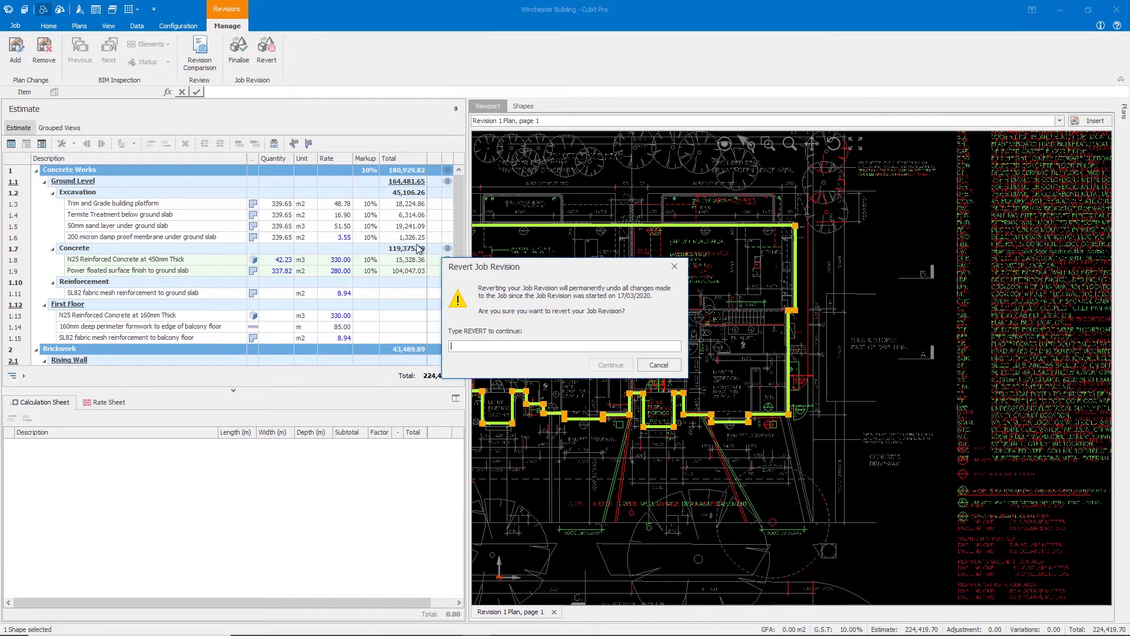
type("REVERT")
left_click(610, 365)
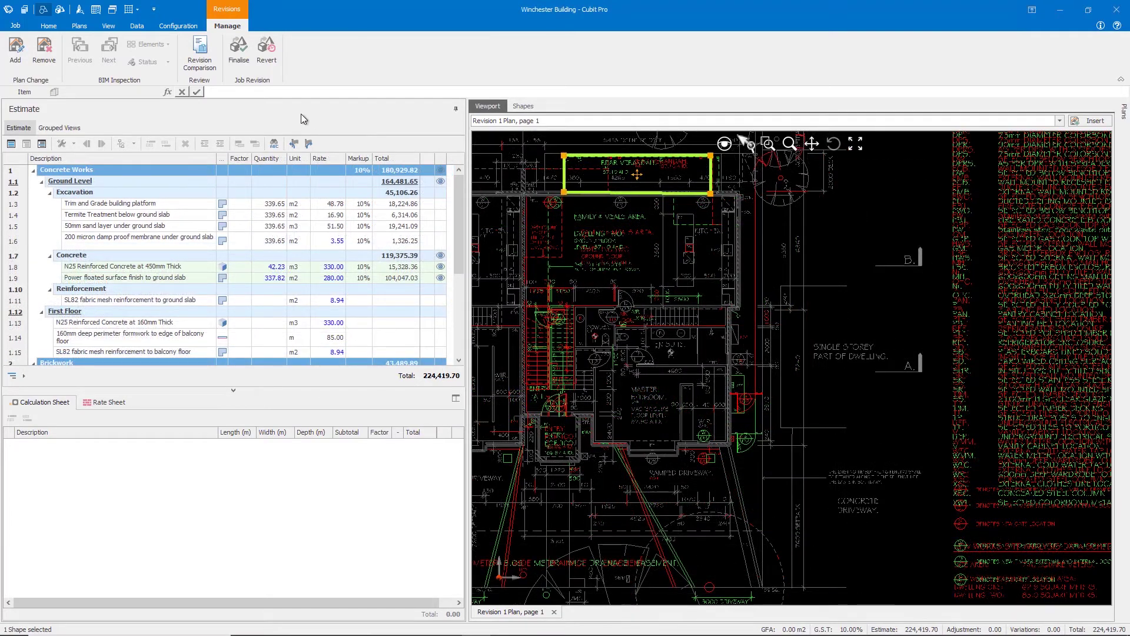
- Finalise the Rev 1 revision anyway, keeping all changes
left_click(246, 65)
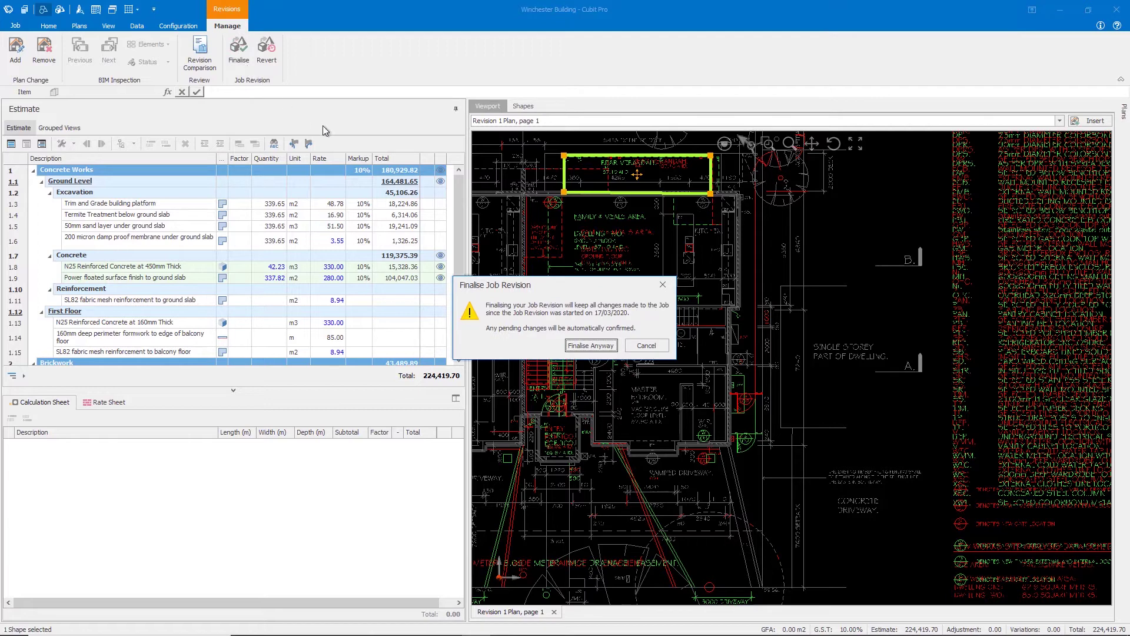
left_click(579, 346)
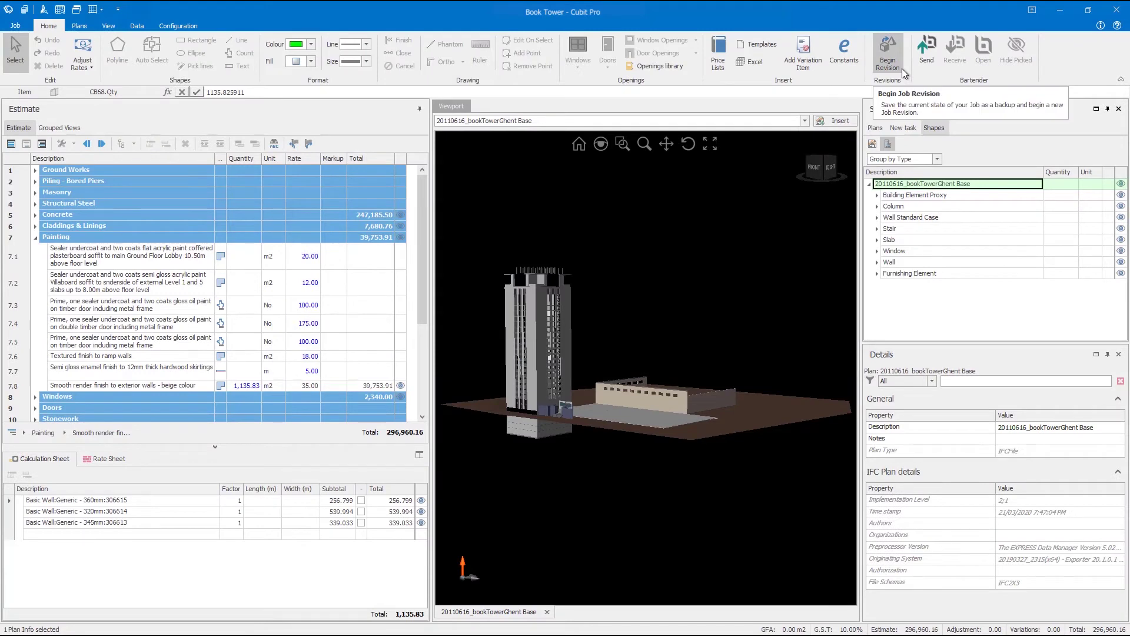
- Start a Book Tower job revision with the default name Rev 1
left_click(887, 53)
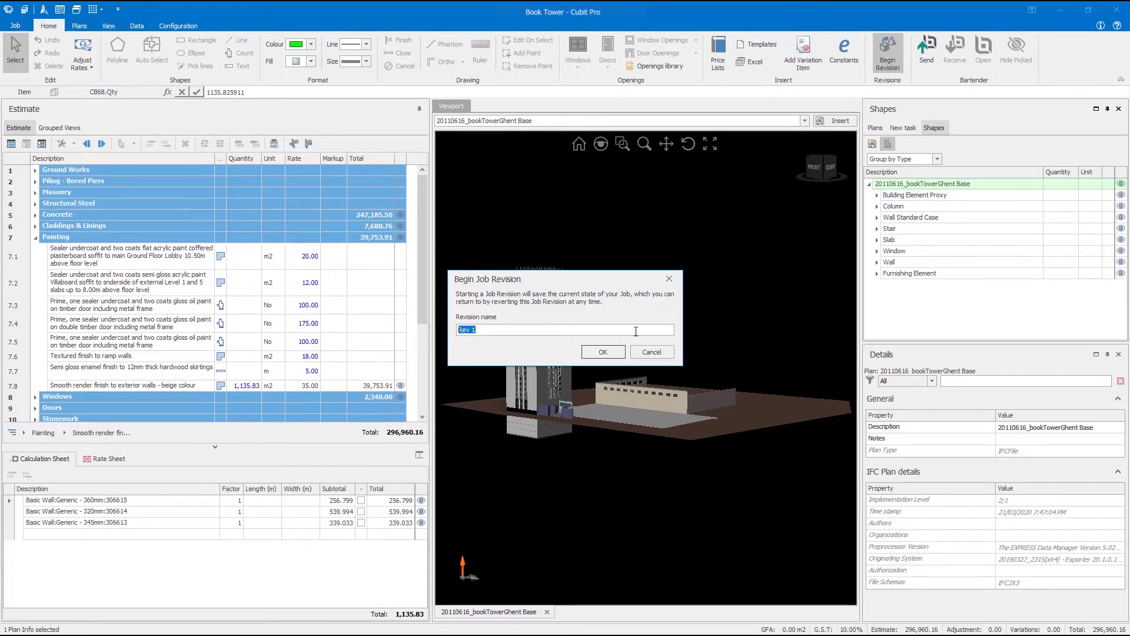
left_click(612, 352)
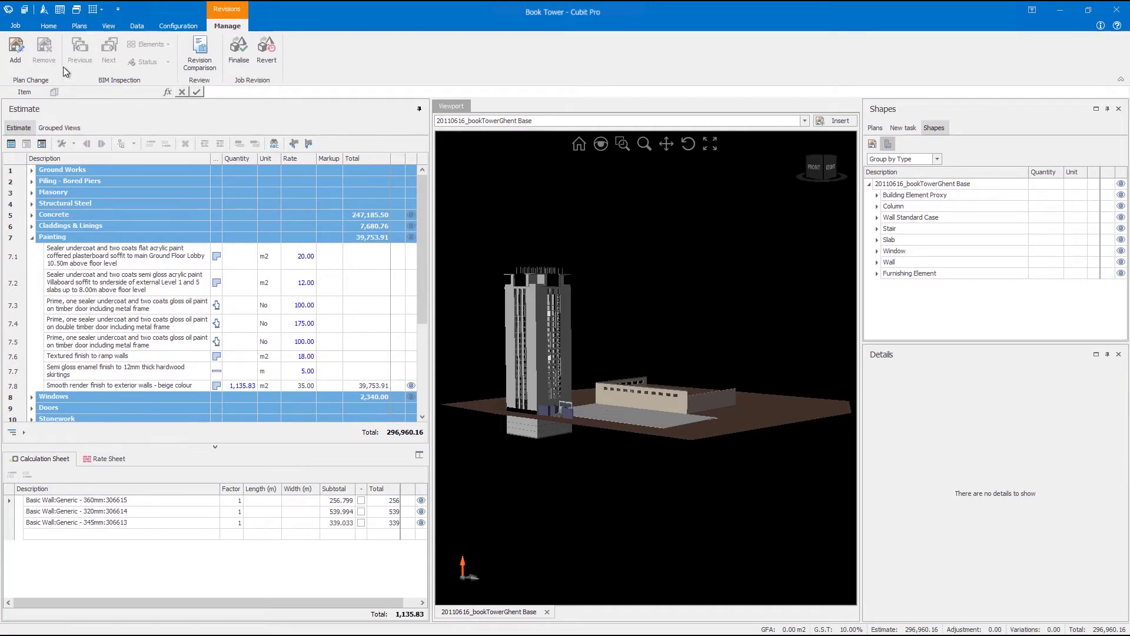
- Revise the Book Tower base plan with 20110616_bookTowerGhent Revision.ifc
left_click(27, 61)
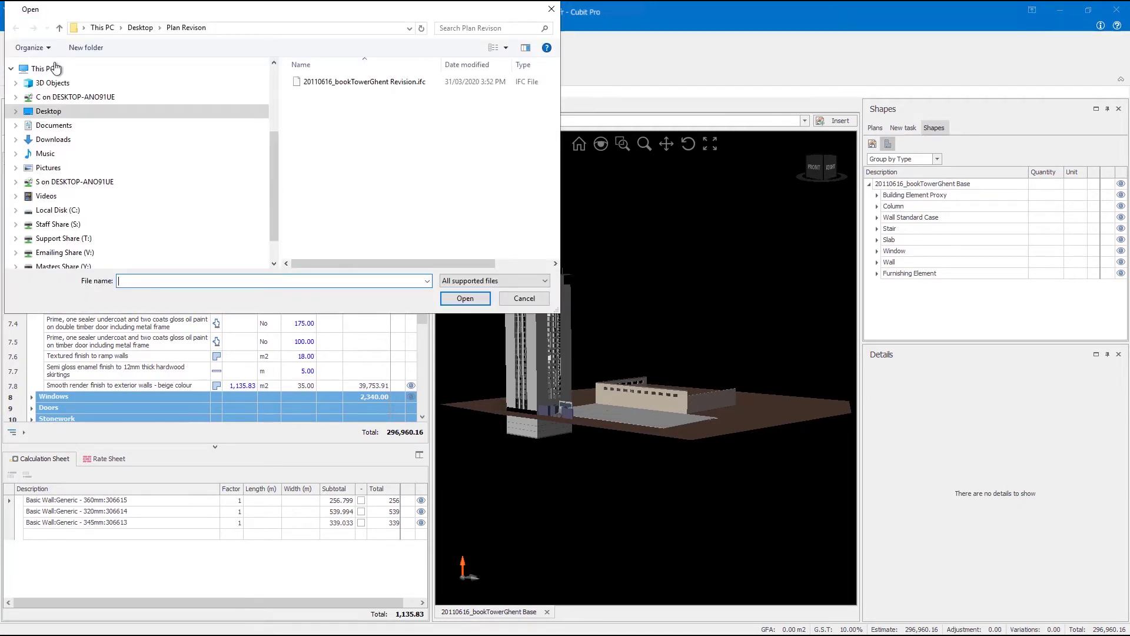
left_click(364, 84)
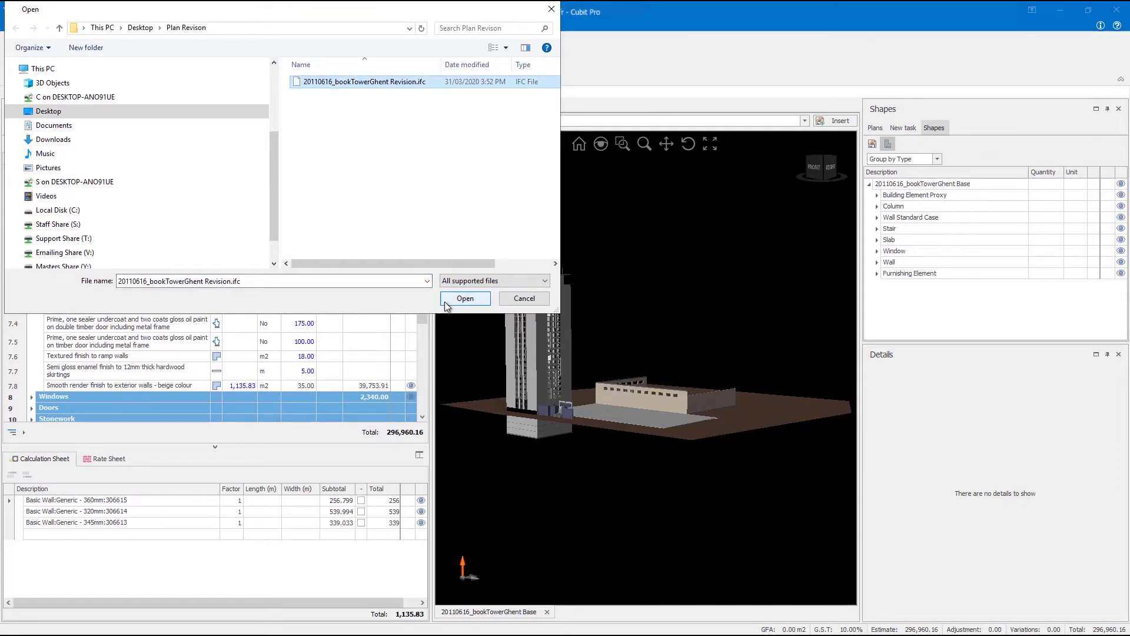
left_click(465, 298)
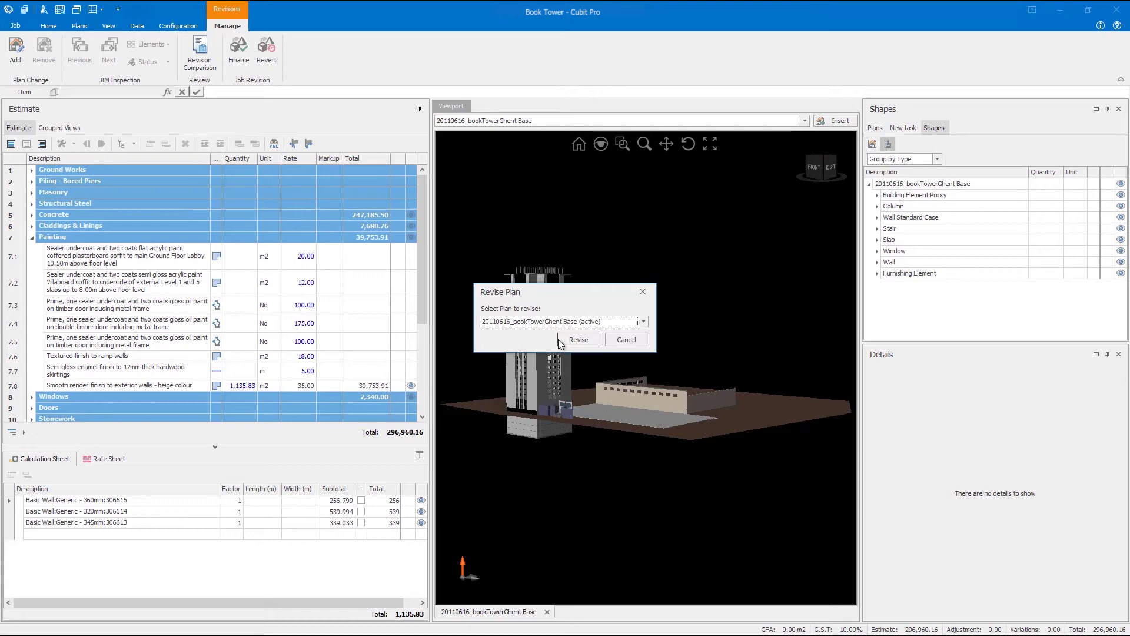
left_click(561, 345)
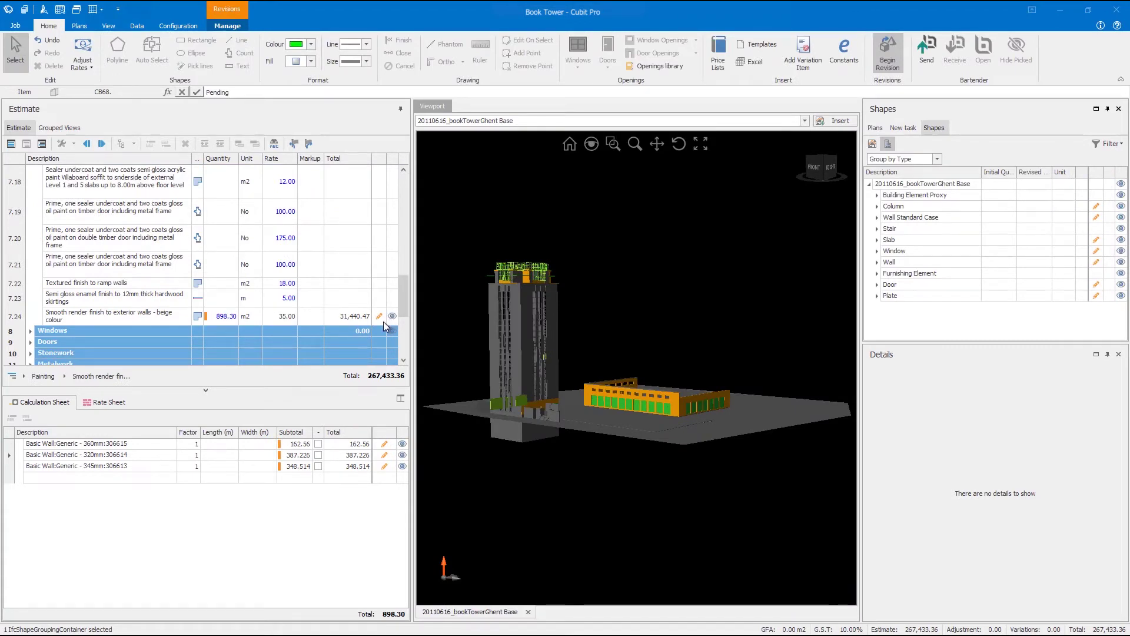
- Confirm item 7.24's change, set the 320mm wall result back to Pending, and confirm the Door shapes
left_click(383, 321)
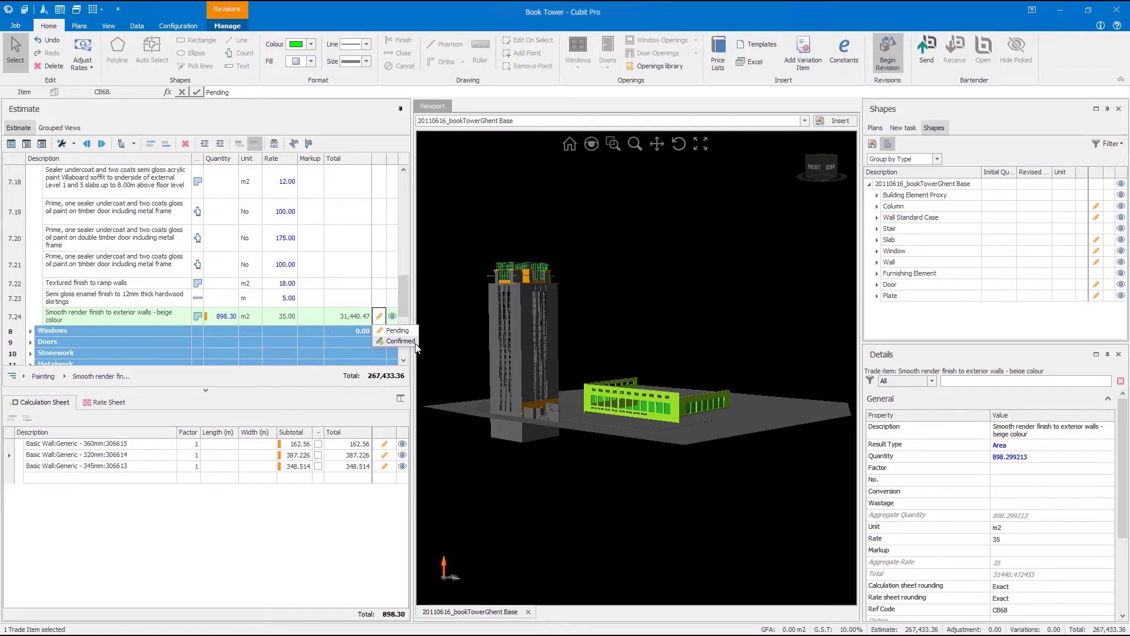
left_click(406, 341)
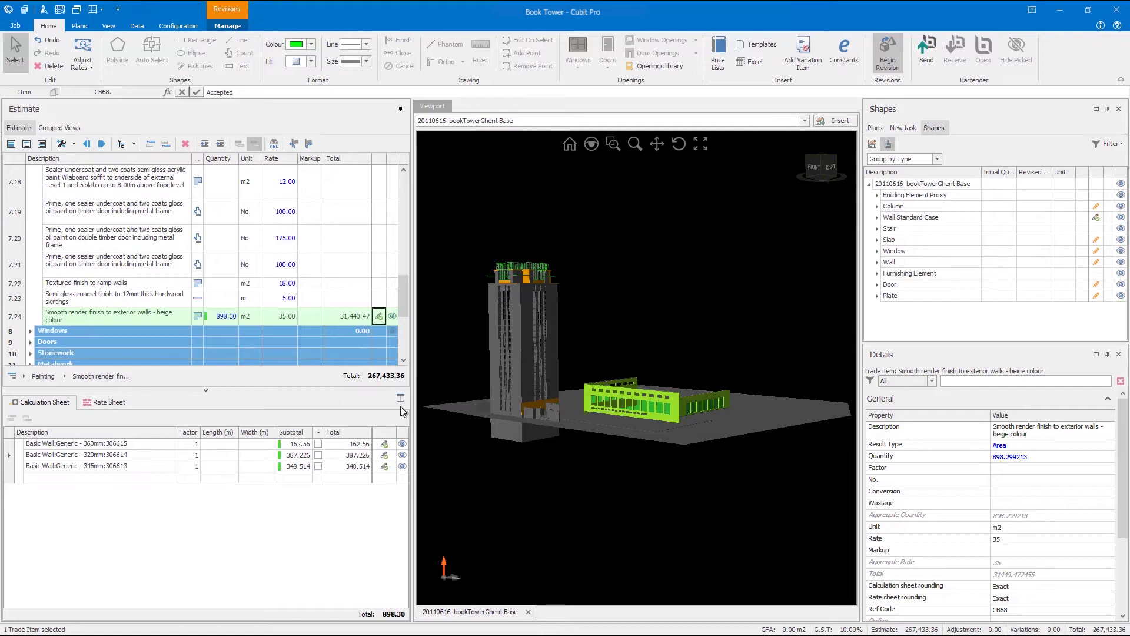
left_click(386, 455)
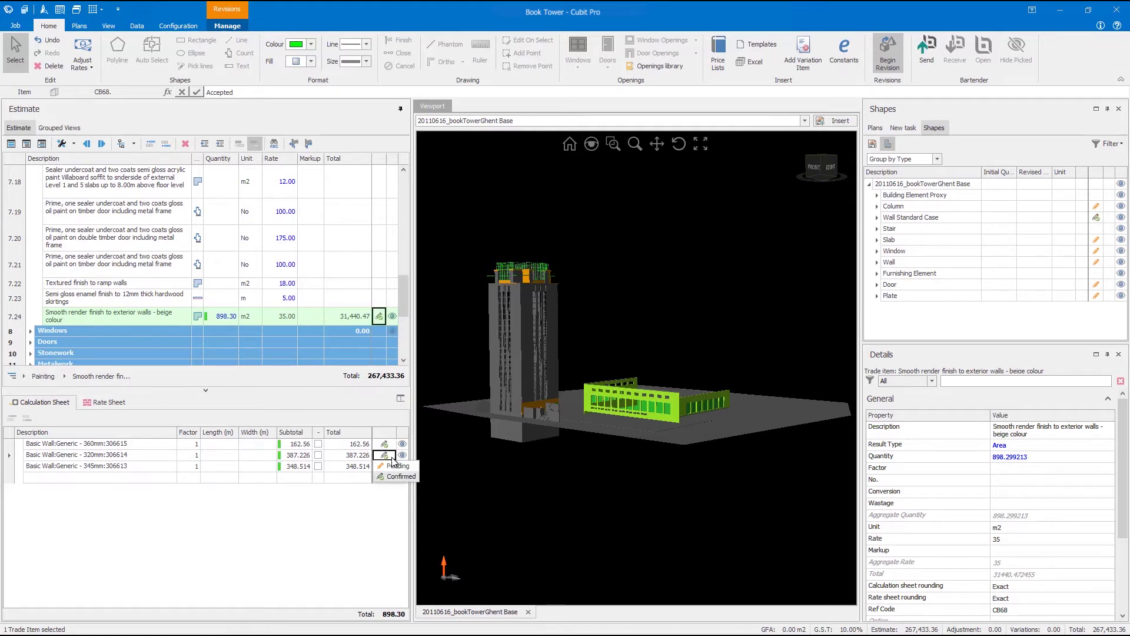
left_click(416, 468)
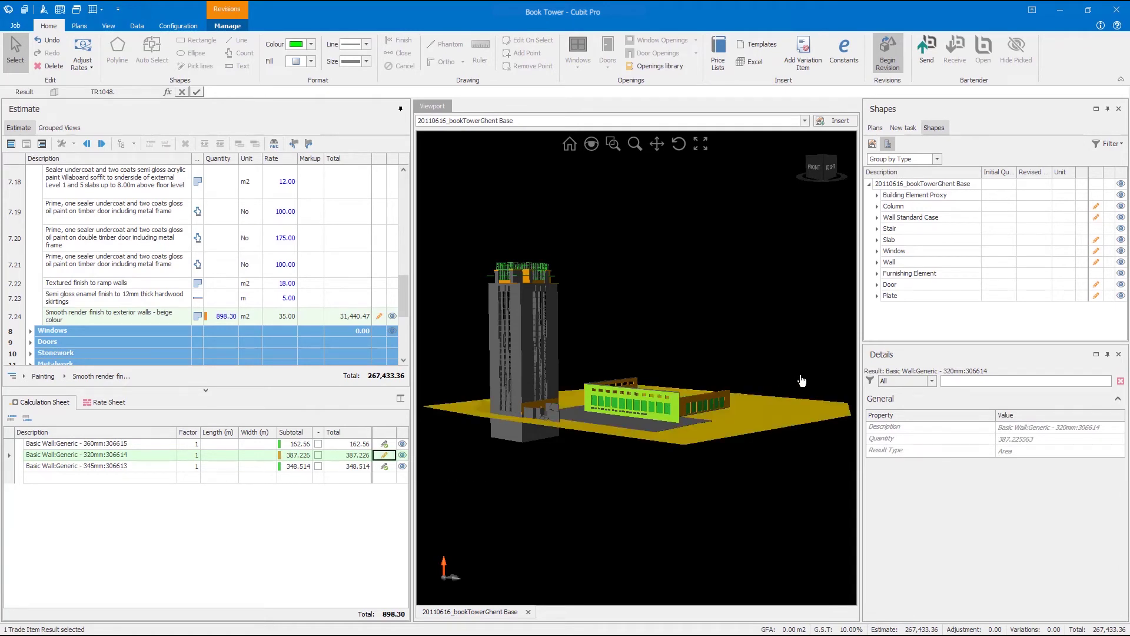
left_click(1096, 285)
left_click(1109, 298)
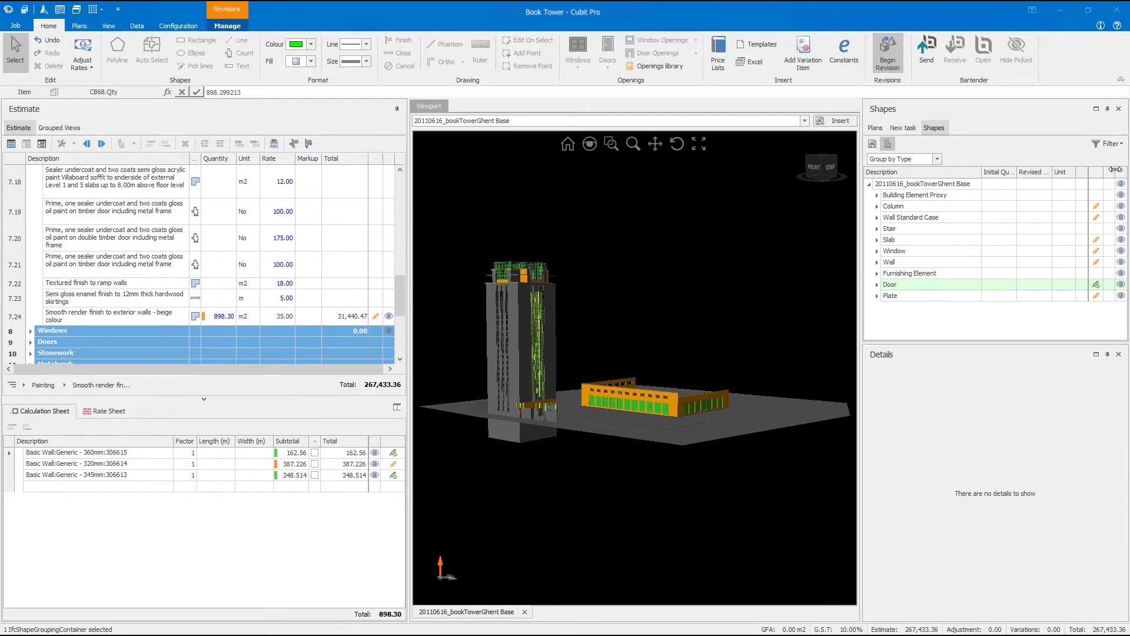
- Filter the Shapes list to show only Added elements
left_click(1121, 147)
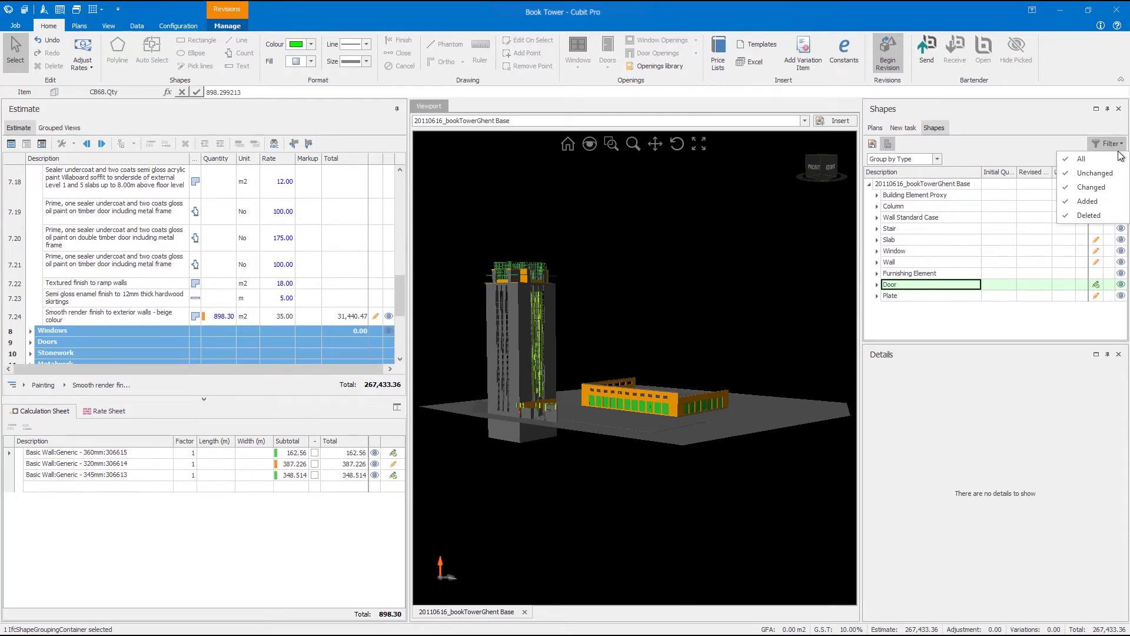
left_click(1118, 161)
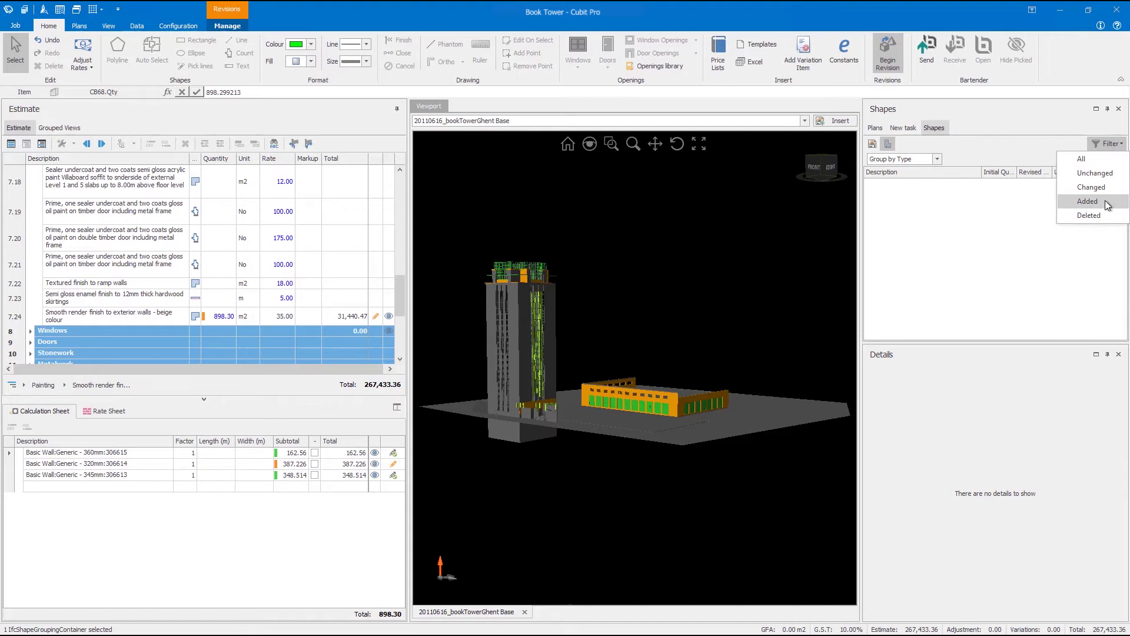
left_click(1088, 201)
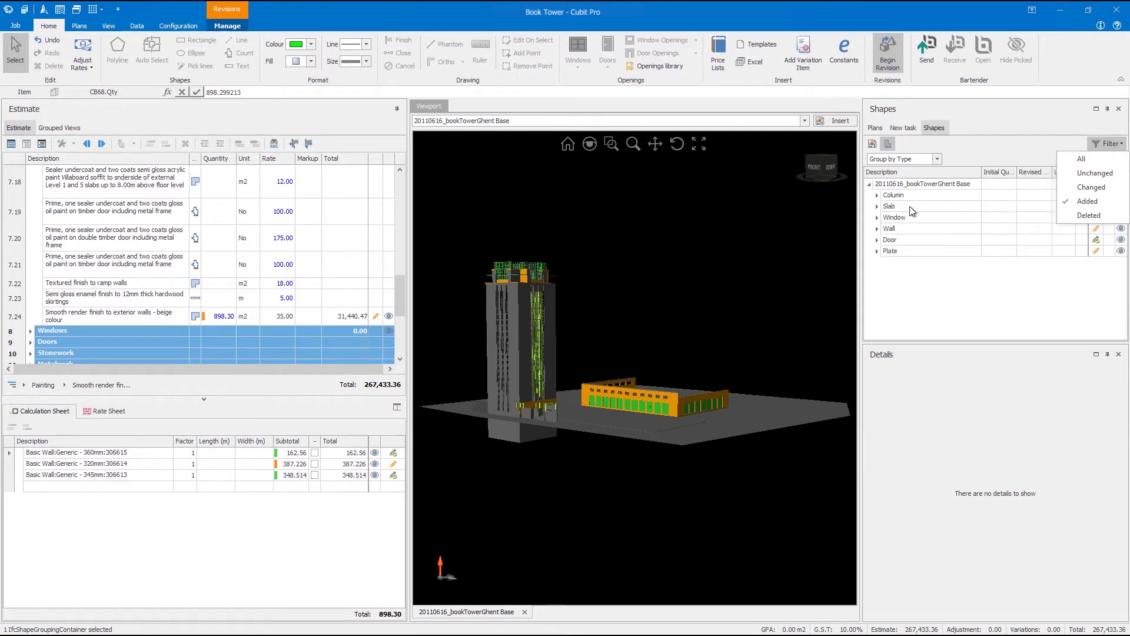
- Mark the first and third added Slab floors as Confirmed, then bring up the Manage tools
left_click(877, 206)
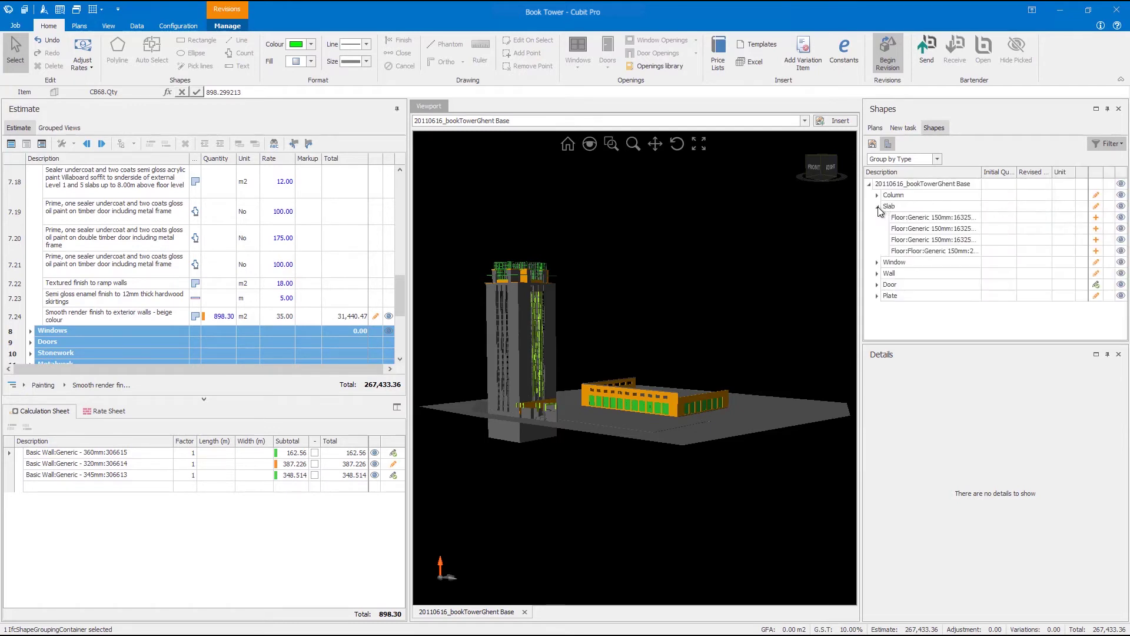
left_click(1095, 218)
left_click(1095, 239)
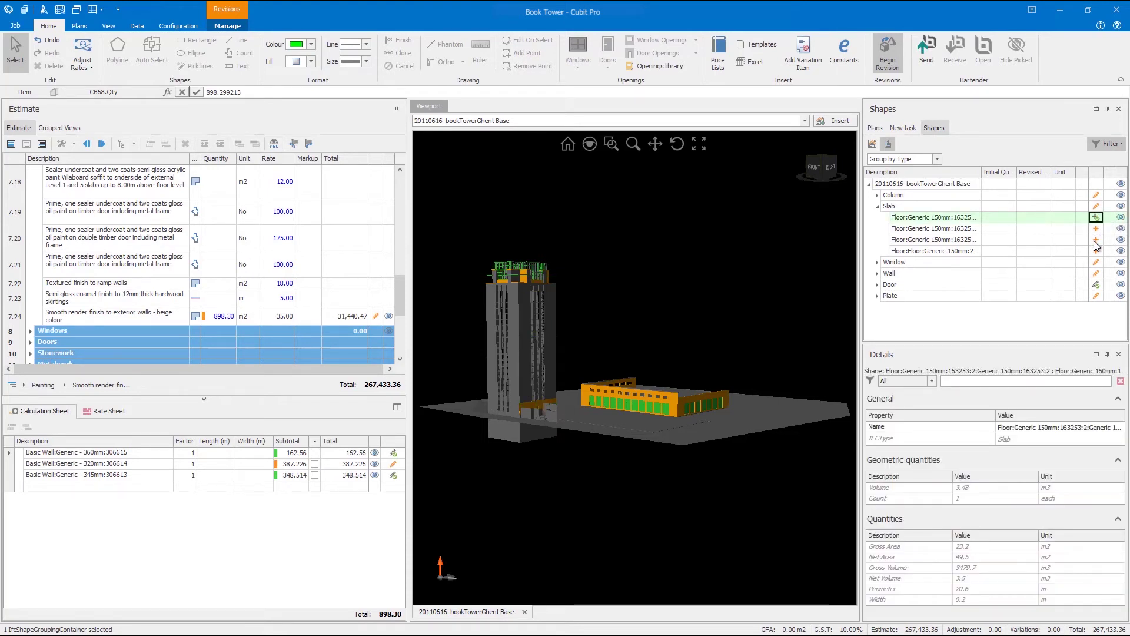
left_click(1096, 240)
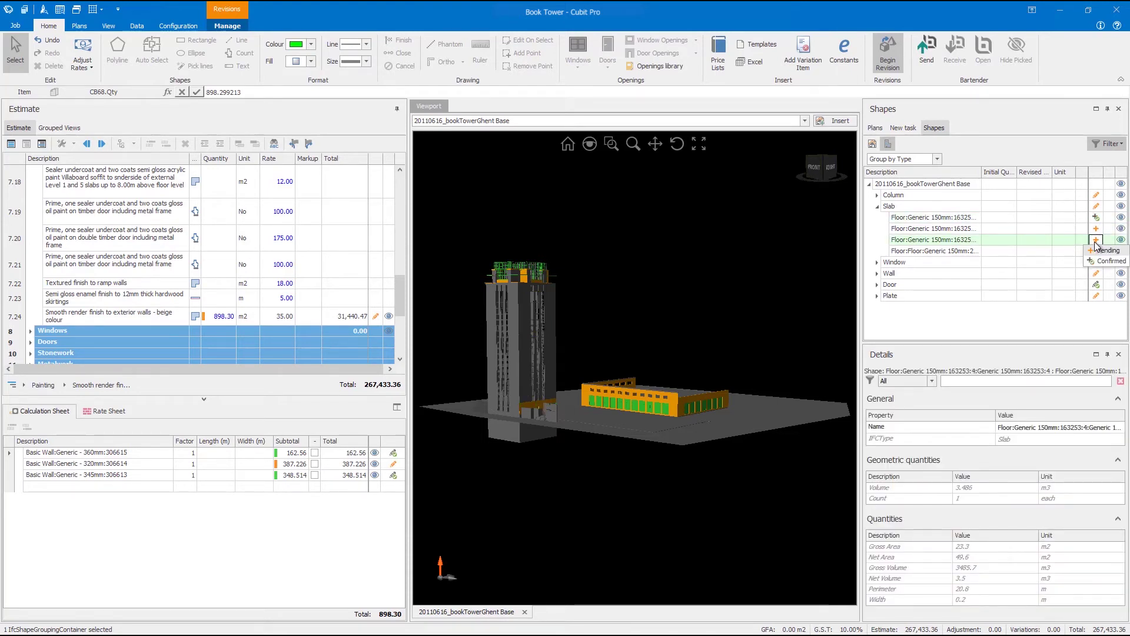
left_click(1097, 262)
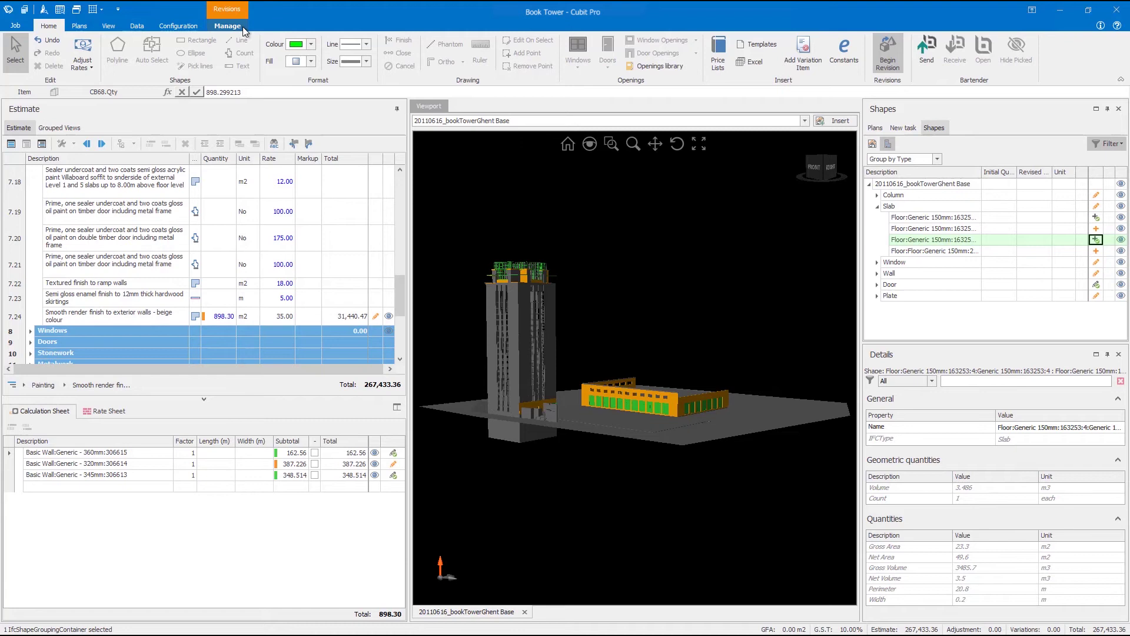
left_click(227, 26)
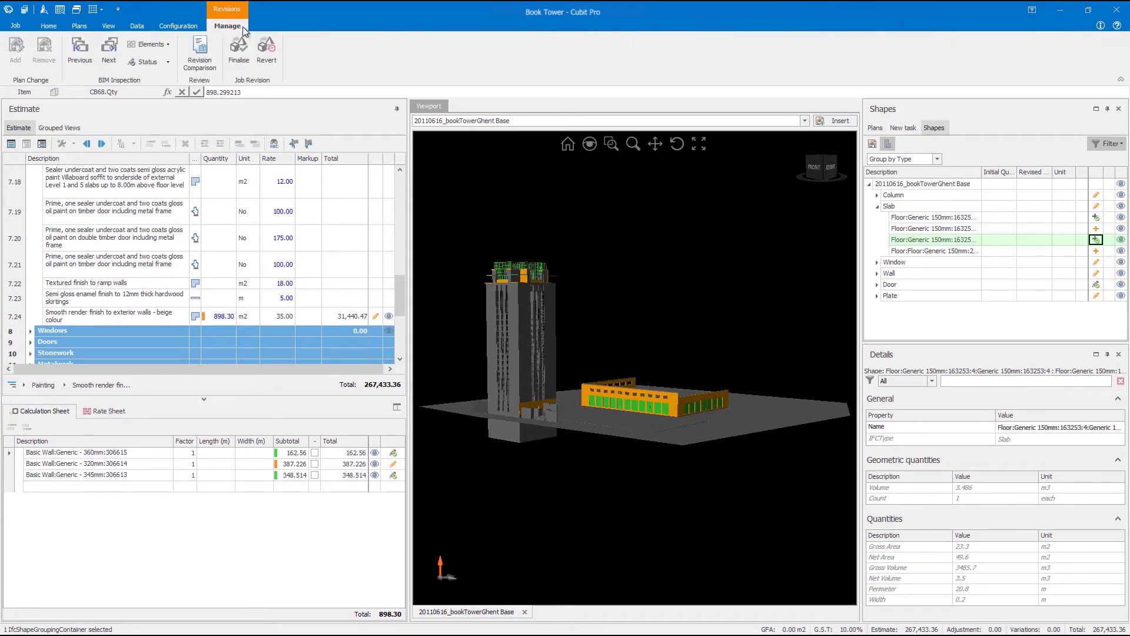
- Restrict change navigation element types to Estimate Items only
left_click(170, 45)
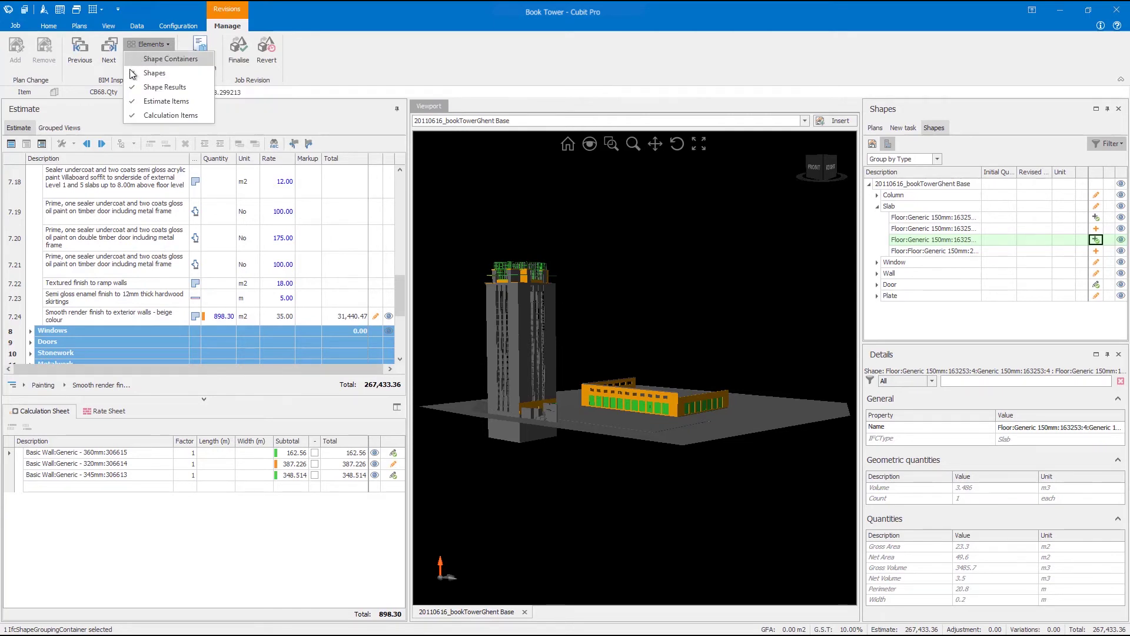
left_click(134, 60)
left_click(133, 74)
left_click(133, 101)
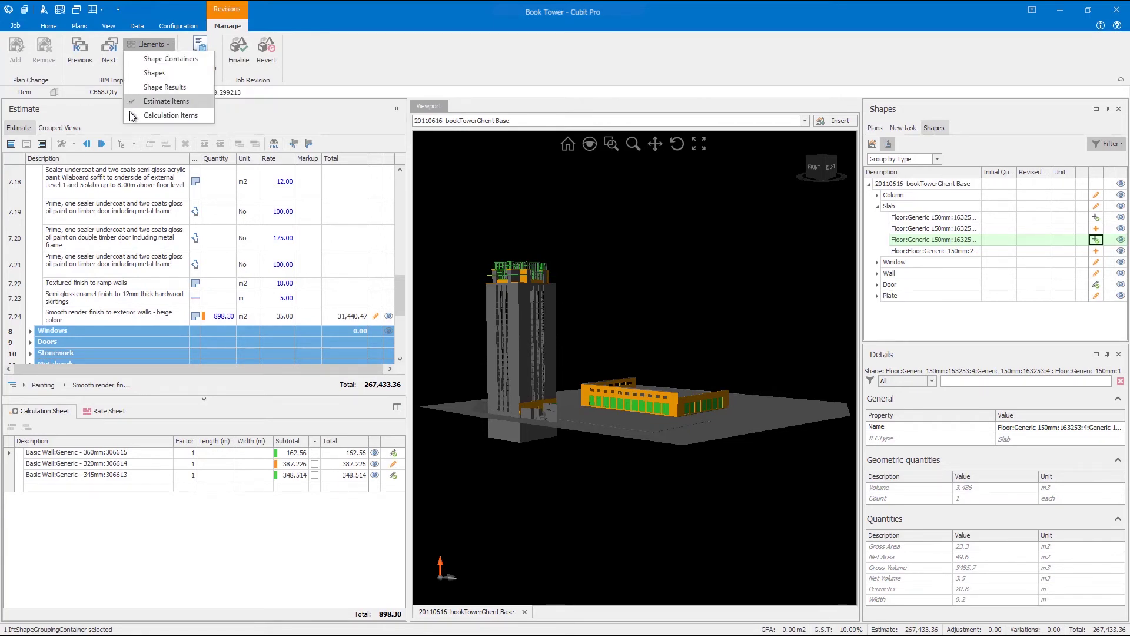
left_click(133, 115)
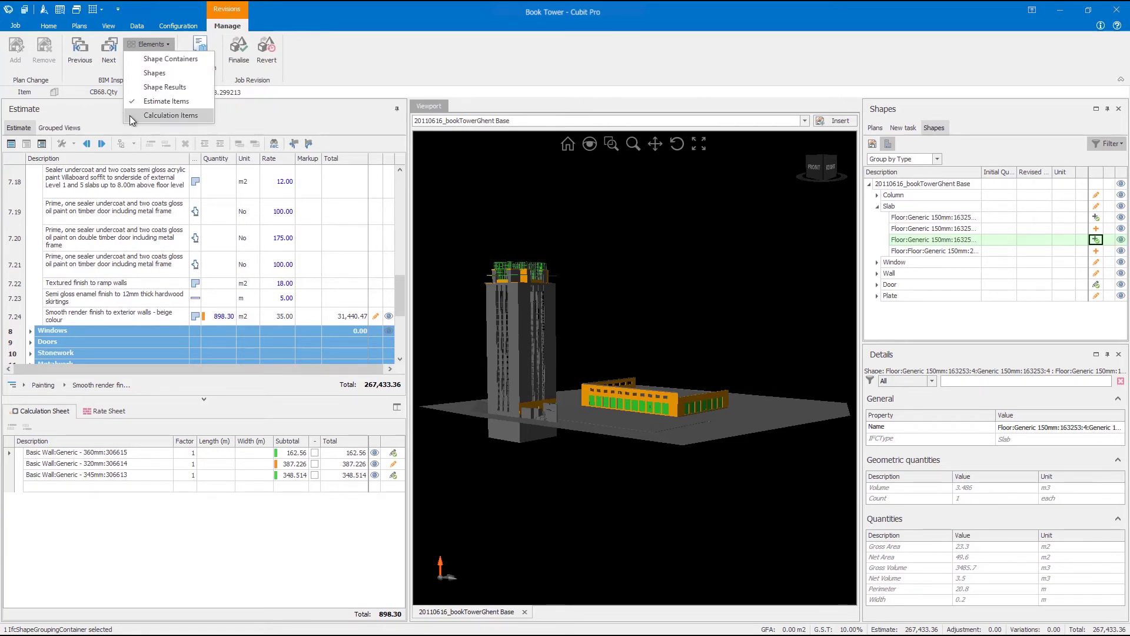
left_click(170, 46)
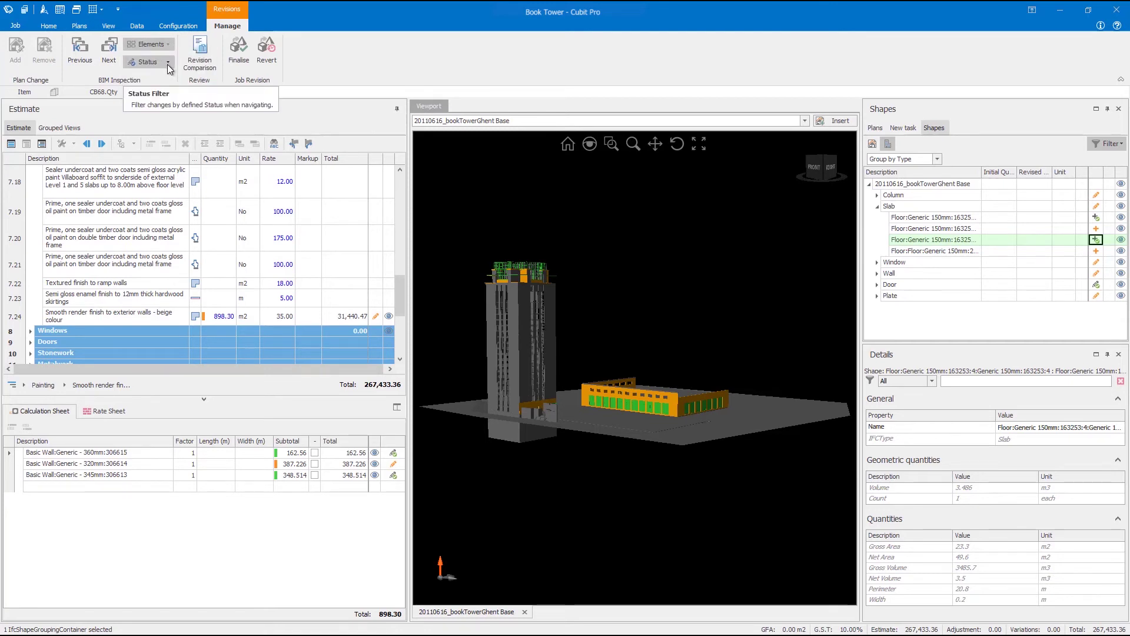
- Exclude Confirmed changes and jump to the first pending item, 5.5 200mm Concrete Blocks to roof
left_click(167, 63)
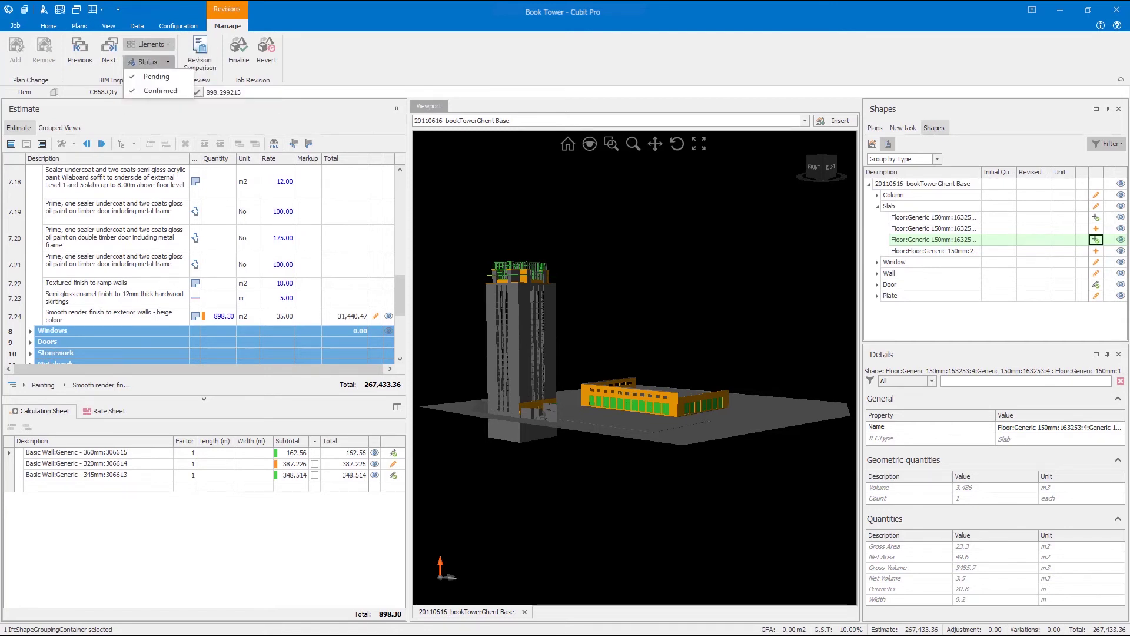
left_click(132, 92)
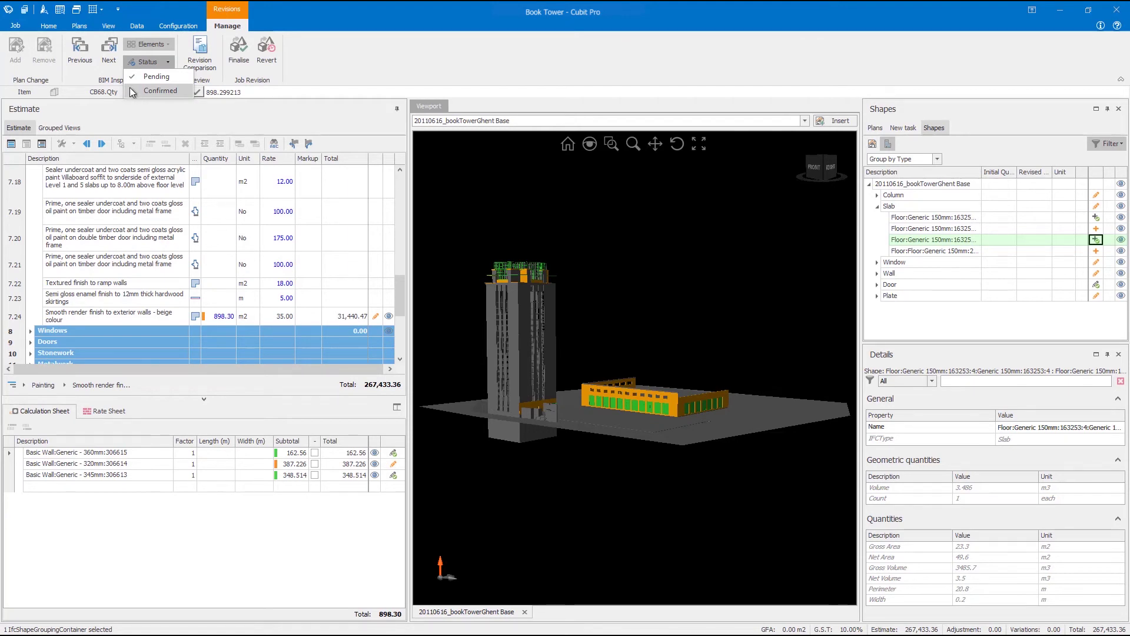
left_click(109, 62)
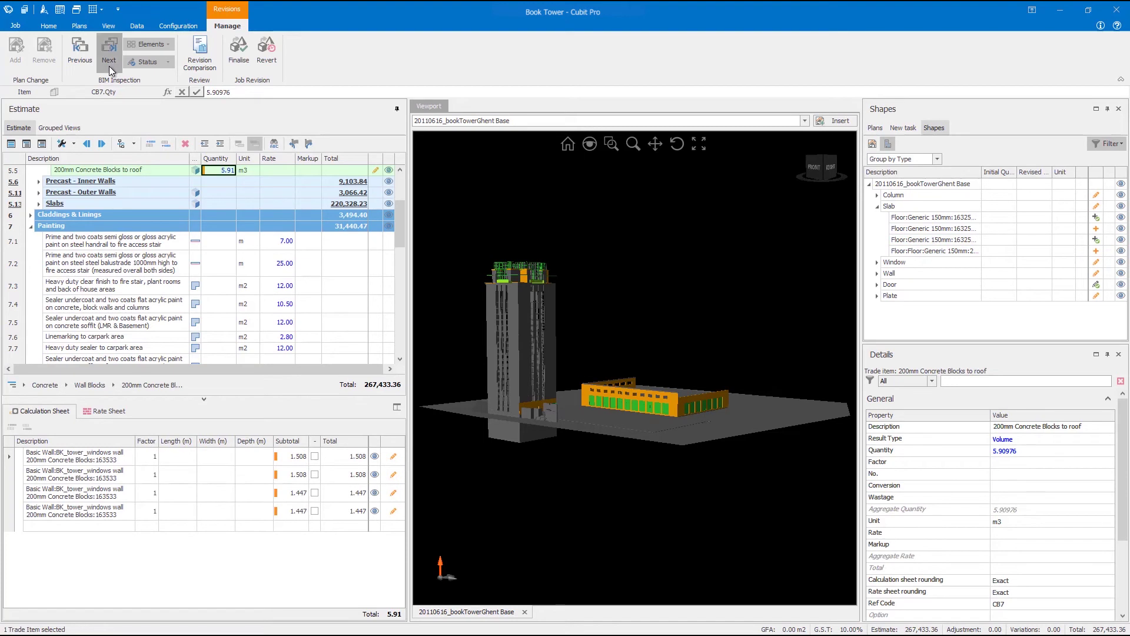
- Step through the pending inner and outer precast wall changes, then run the Revision Comparison (−$29,526.80)
left_click(108, 62)
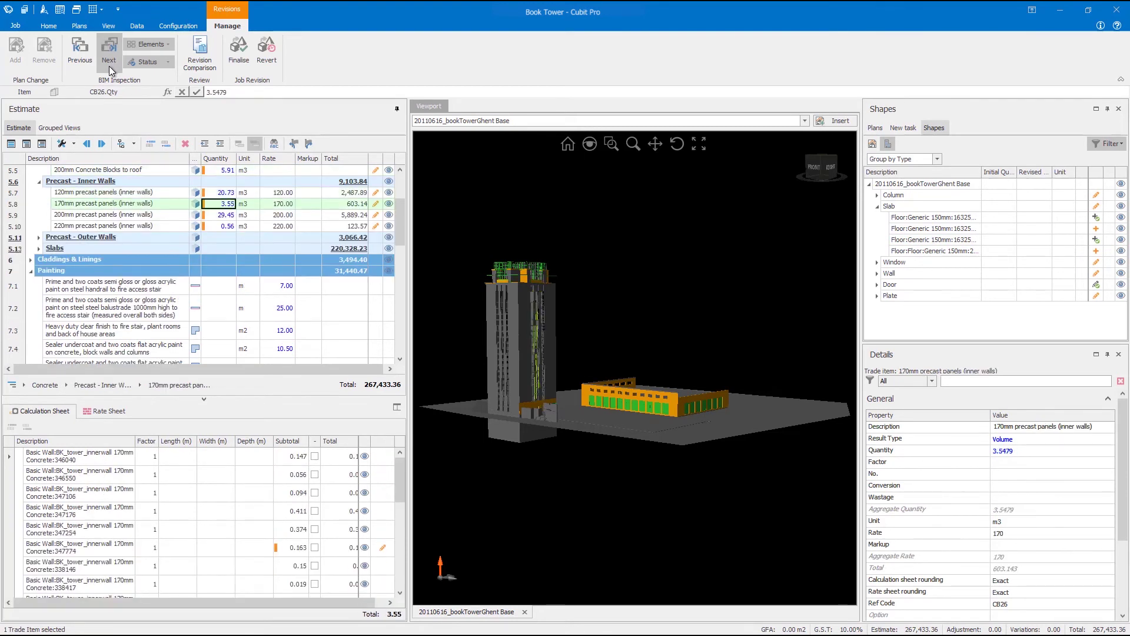
left_click(102, 66)
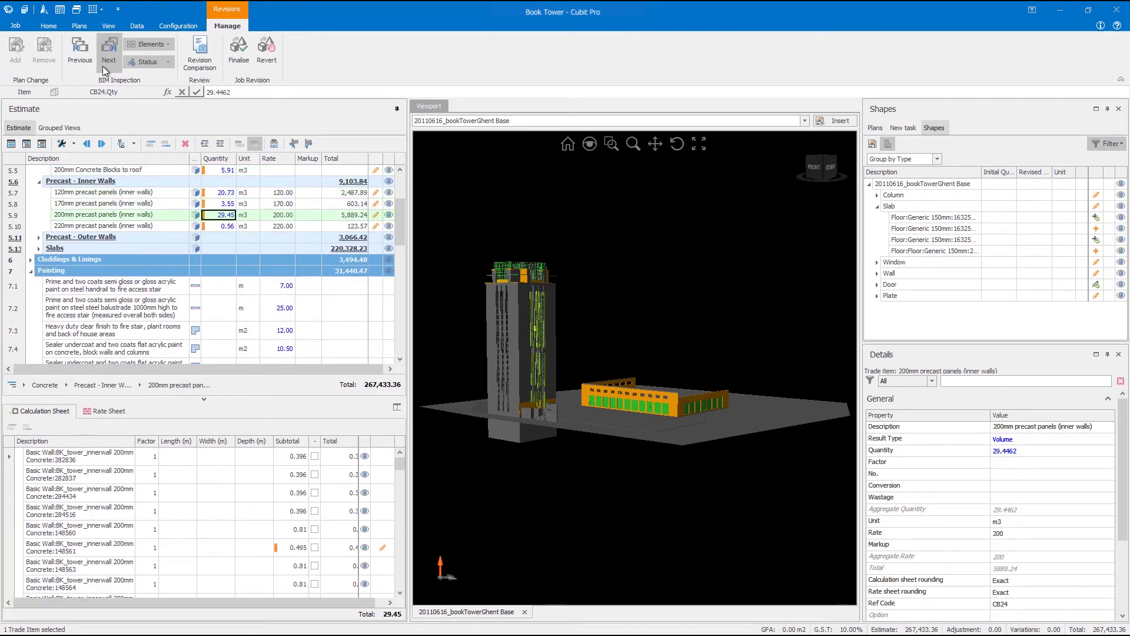
left_click(103, 66)
left_click(103, 65)
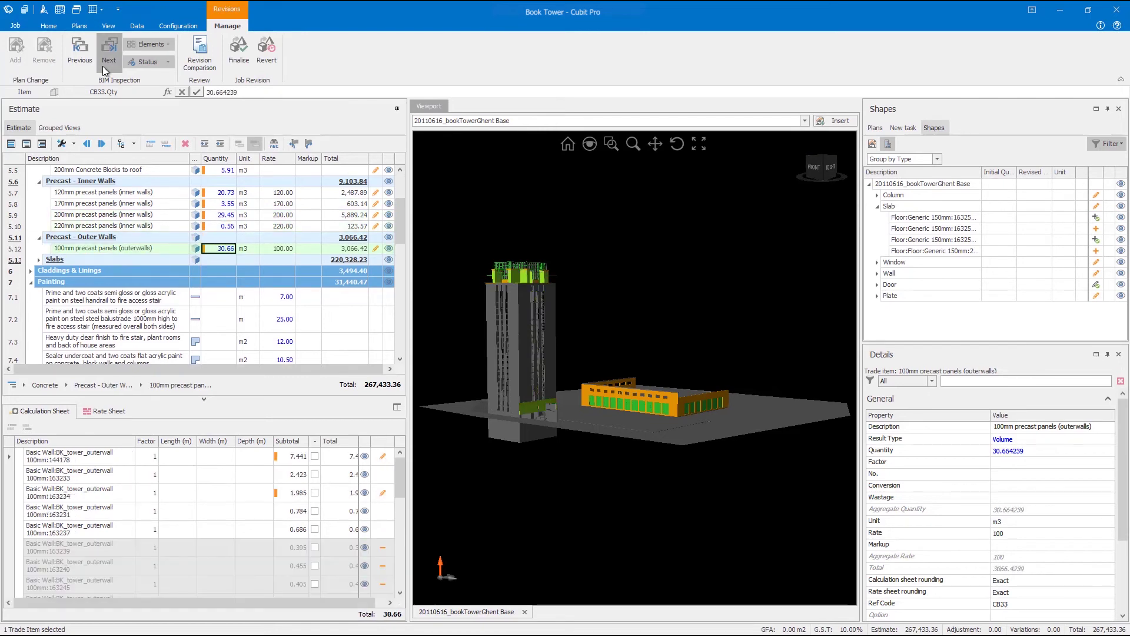
left_click(102, 66)
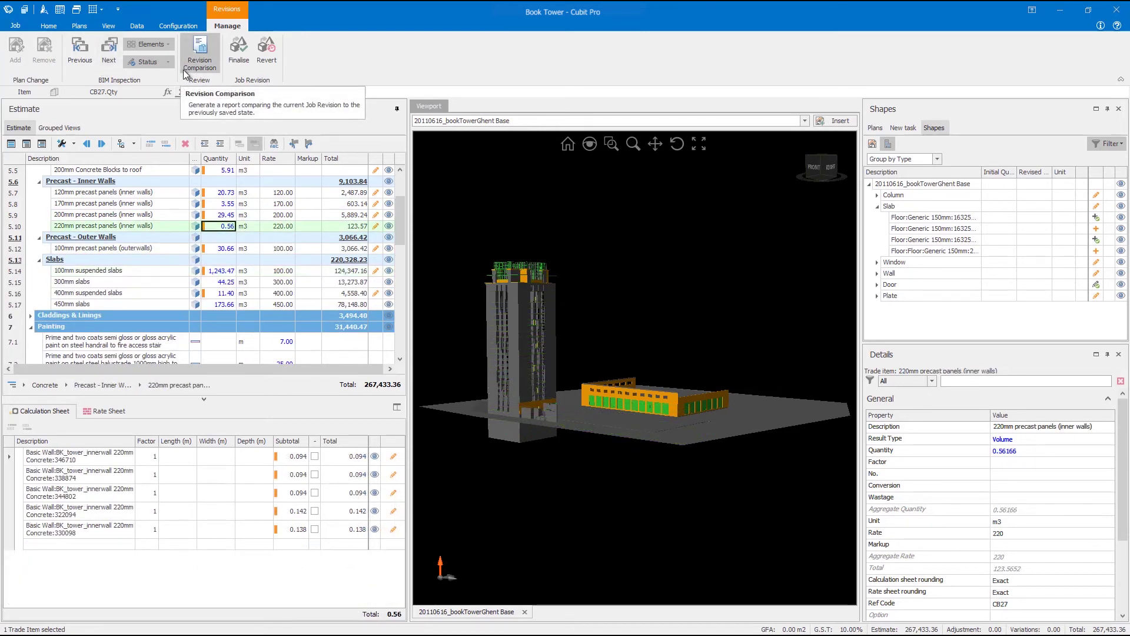
left_click(183, 70)
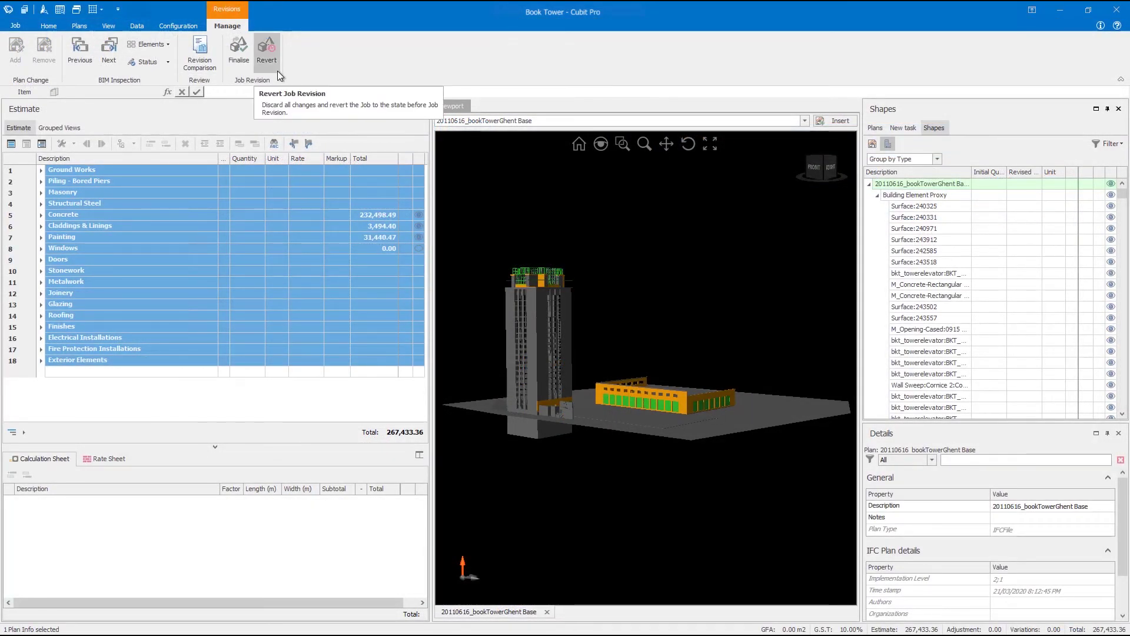
- Revert the job revision, confirming with the word REVERT
left_click(277, 71)
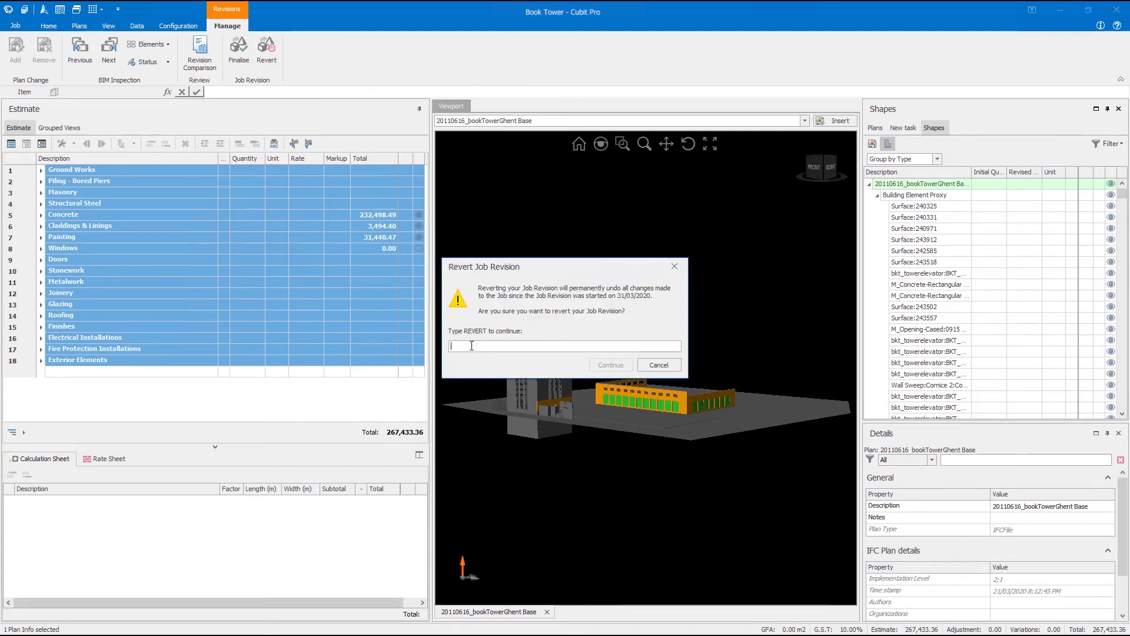
type("REVERT")
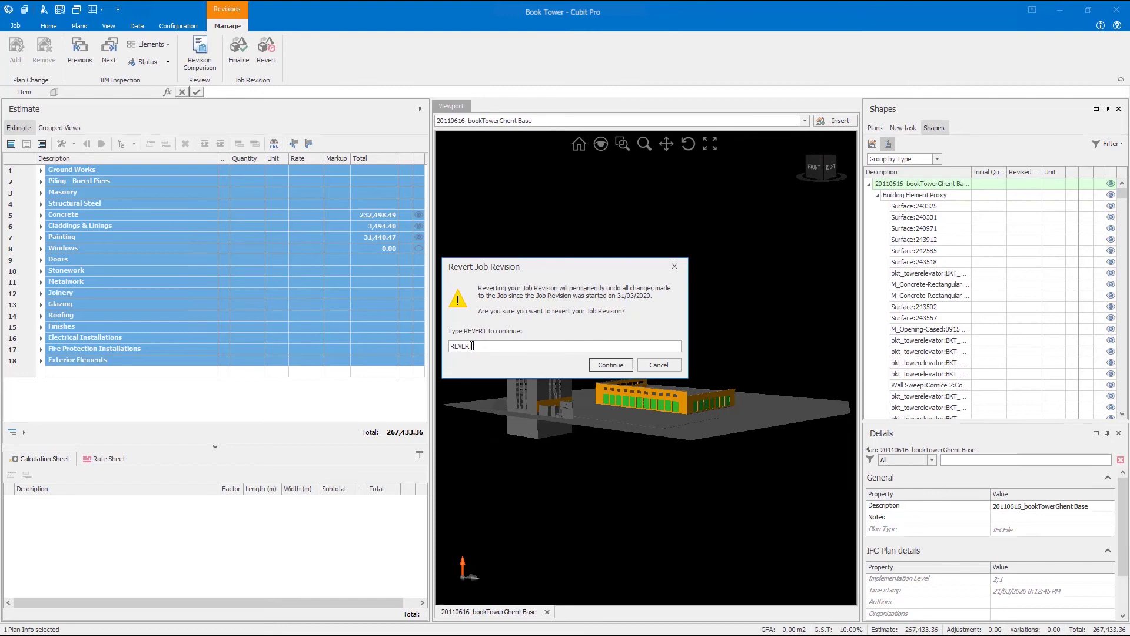
left_click(593, 368)
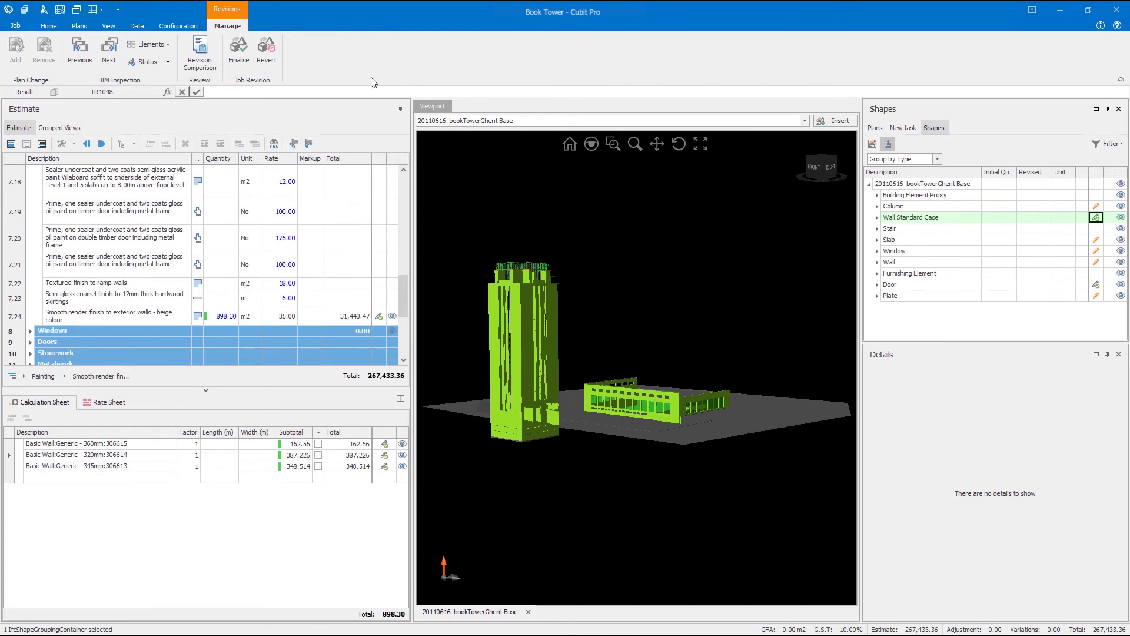
- Finalise the Book Tower revision keeping all changes, despite pending items
left_click(248, 65)
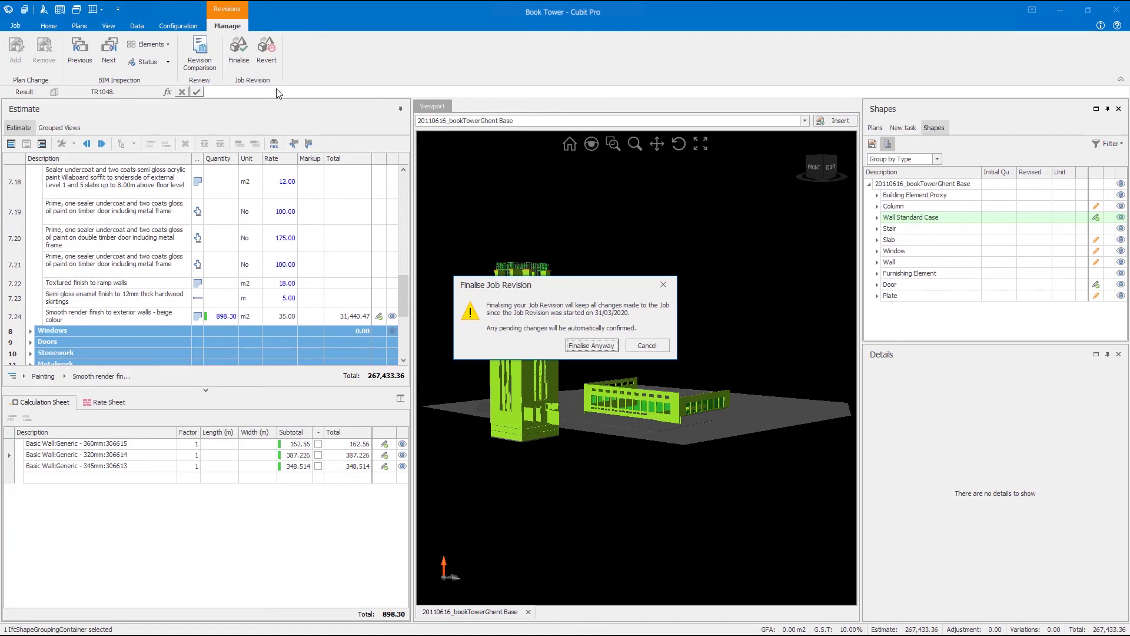
left_click(570, 354)
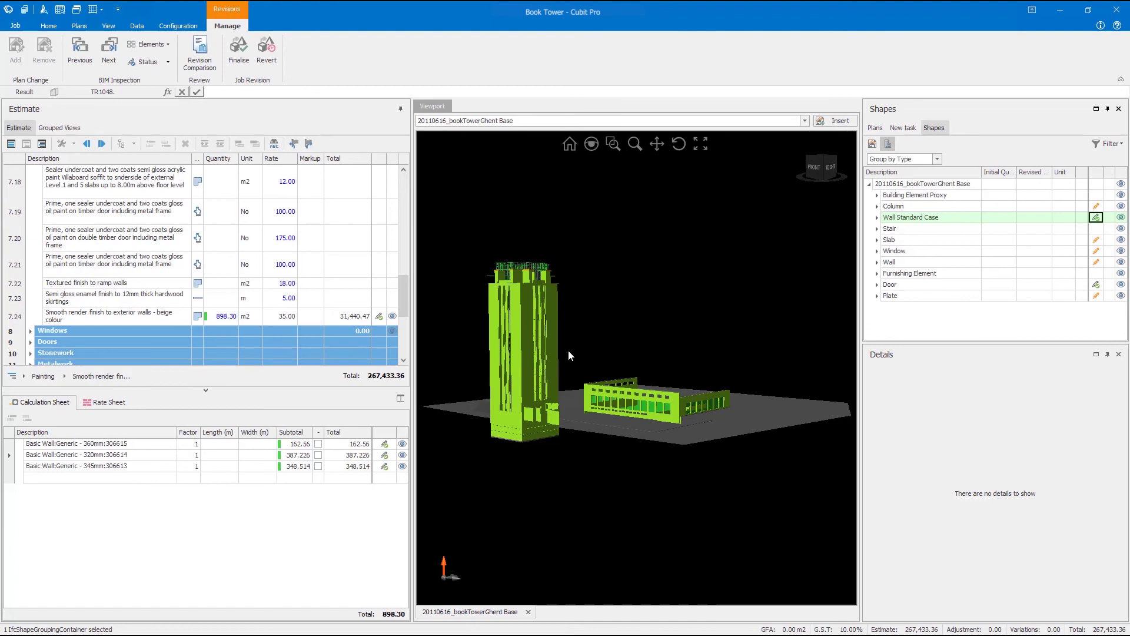